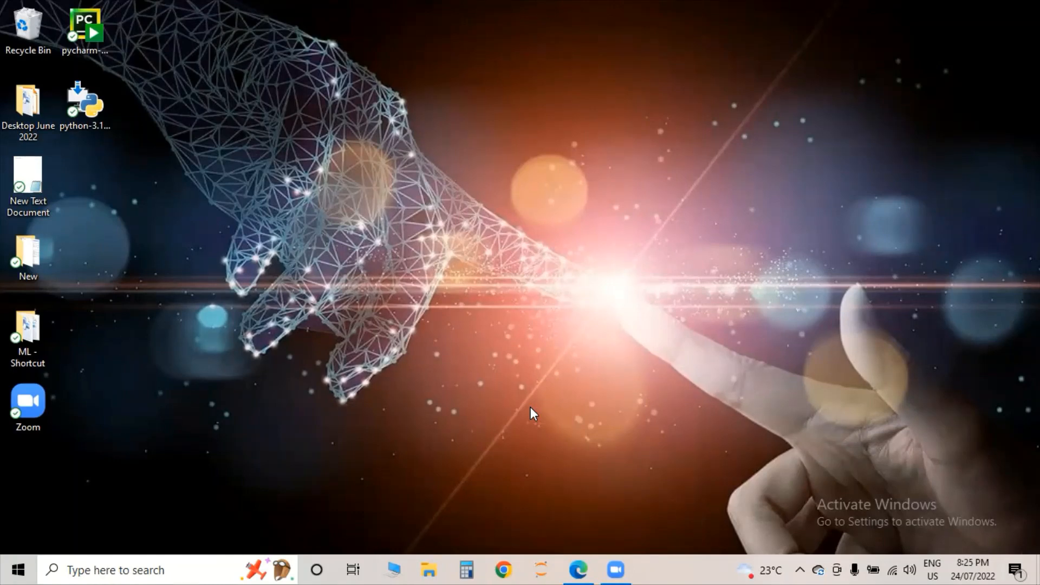
- Launch Microsoft Edge from the Windows taskbar icon
click(579, 567)
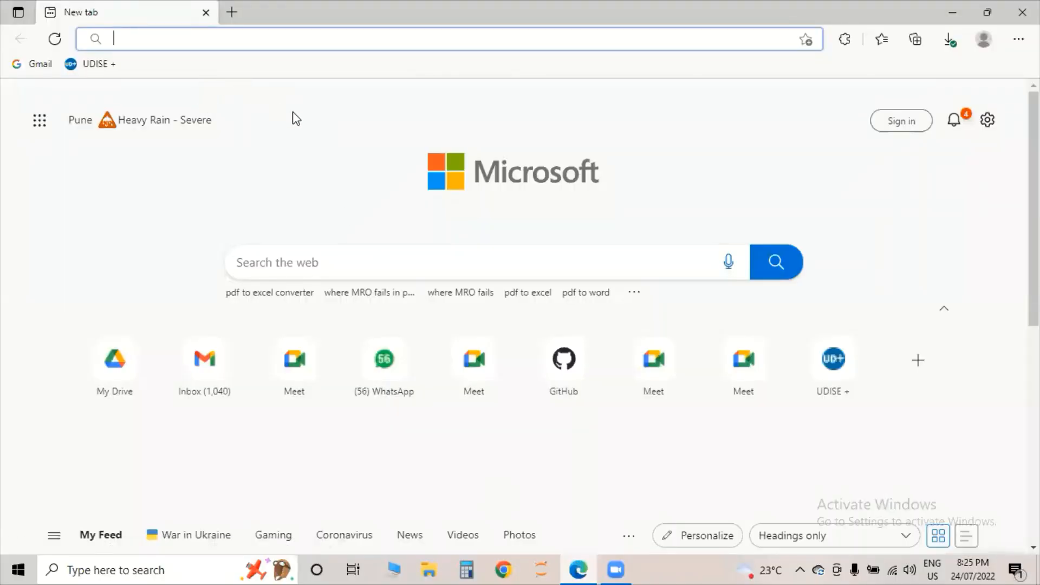
- Load the PyCharm download page via 'jet', then Bing-search 'pycharm download' in a new tab
text(j)
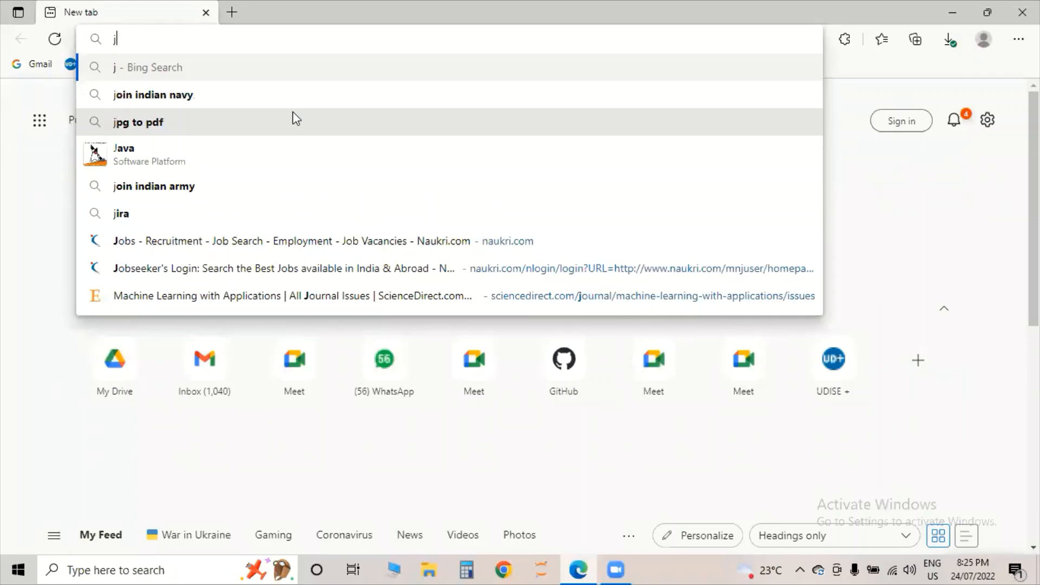
text(et)
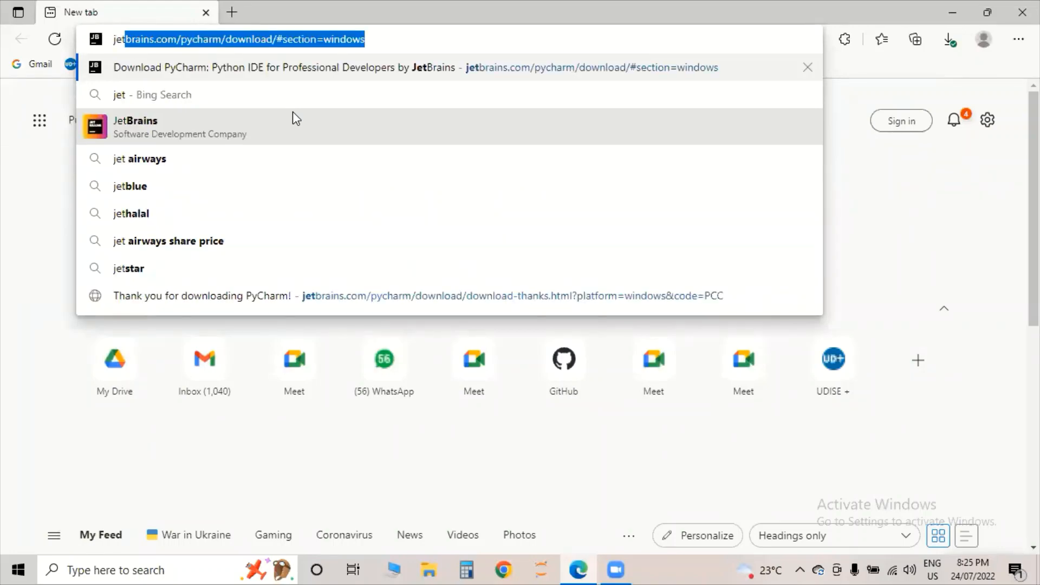
key(Return)
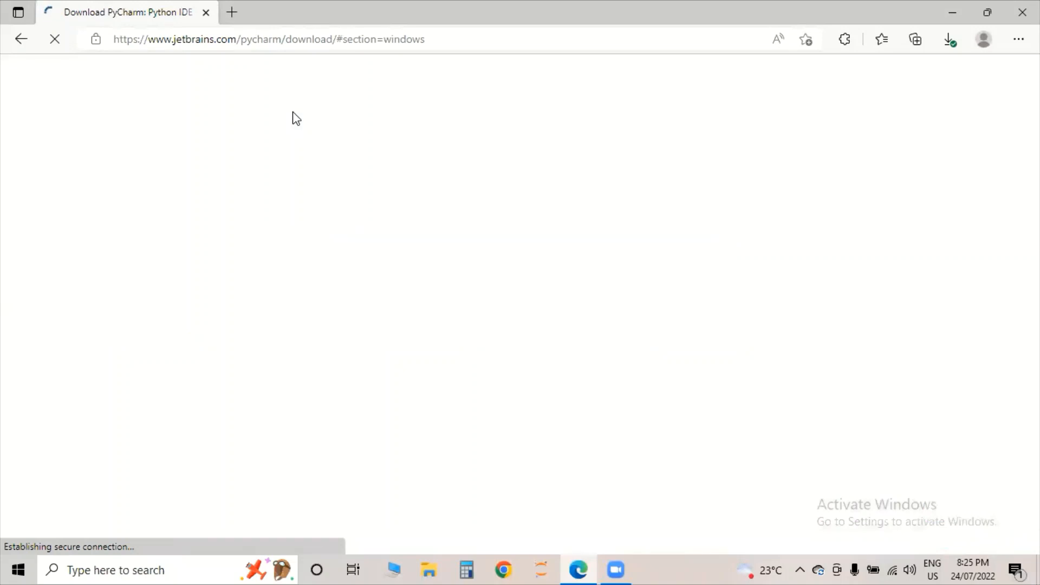
key(ctrl+t)
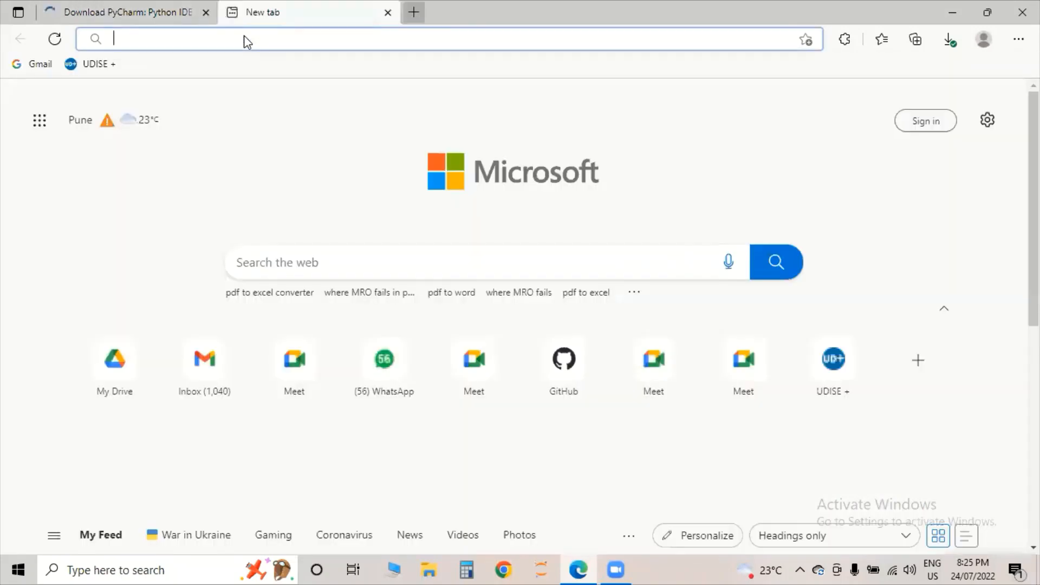
text(pychar)
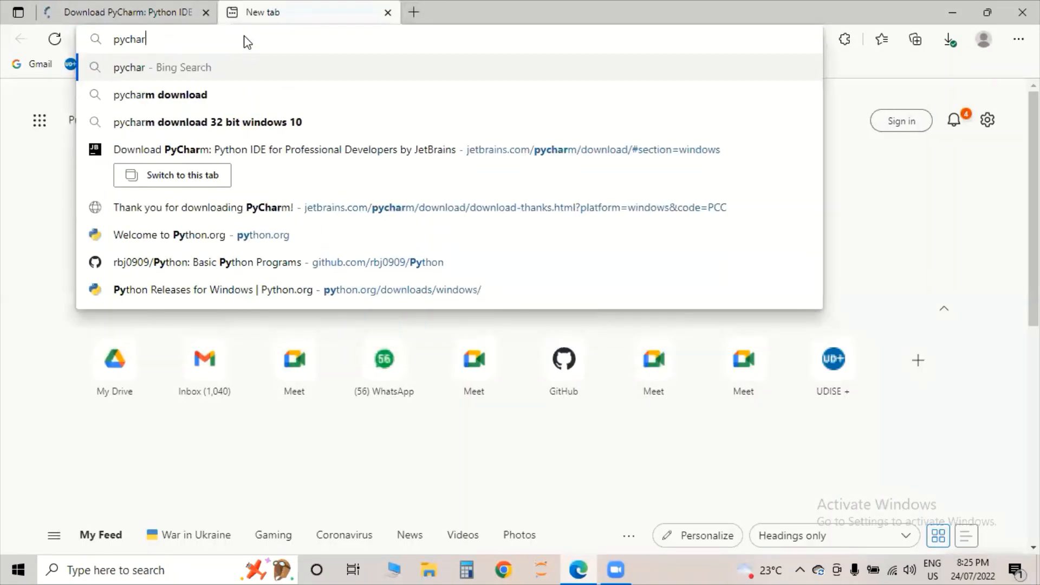
text(m)
key(Down)
key(Return)
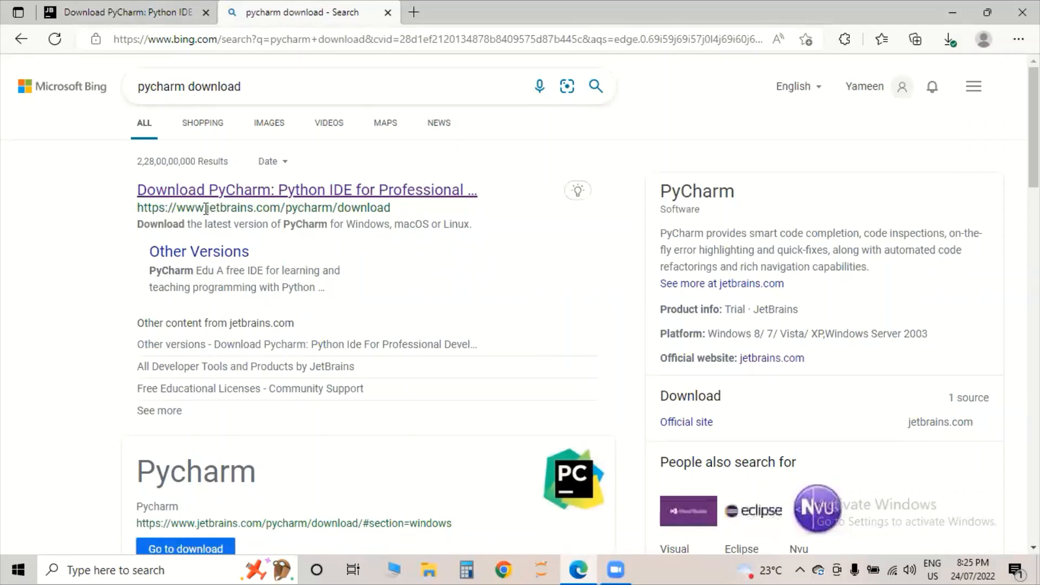
drag(204, 209, 288, 206)
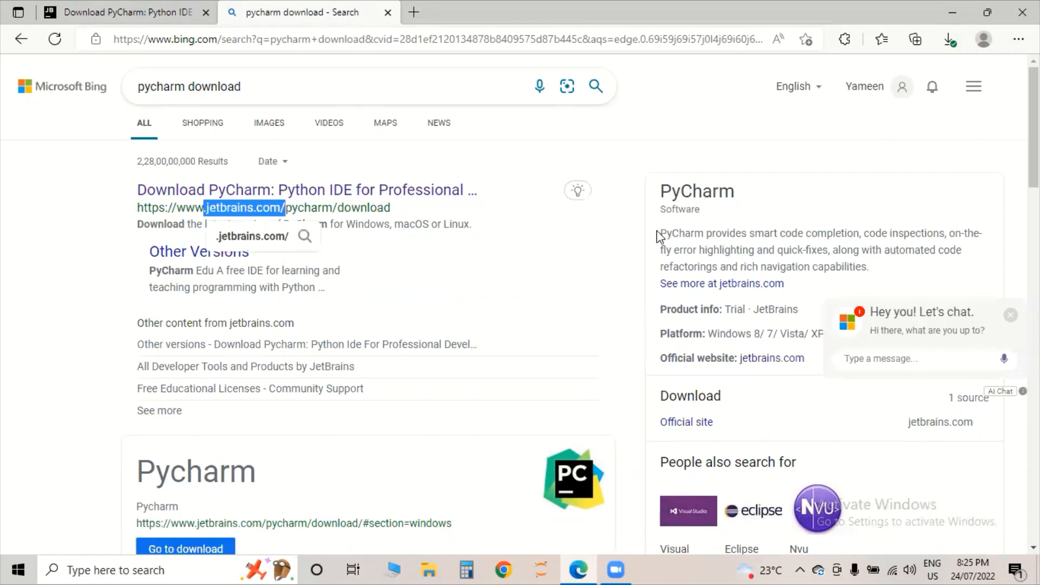
drag(661, 234, 770, 255)
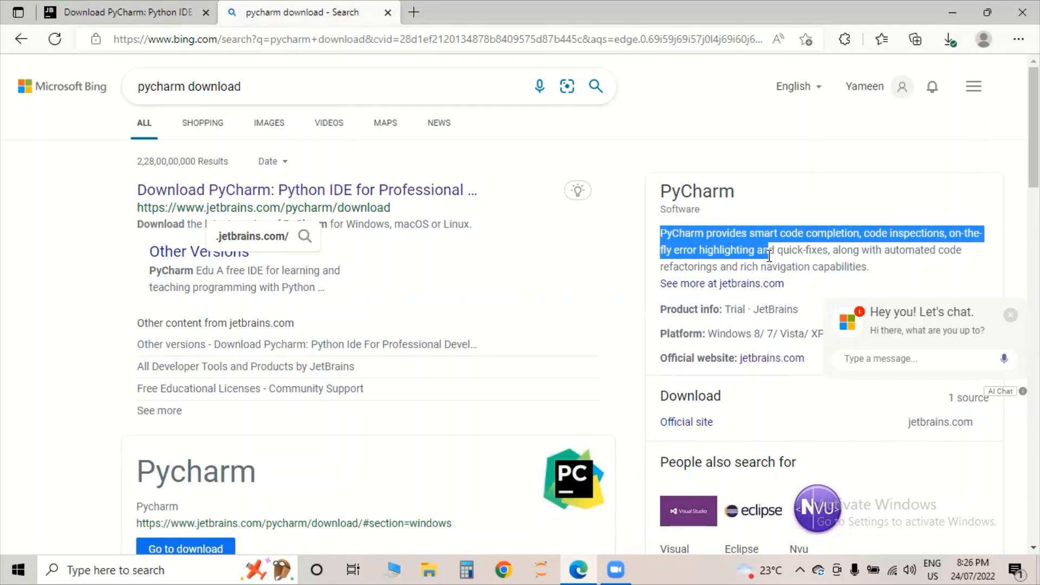
drag(770, 255, 873, 273)
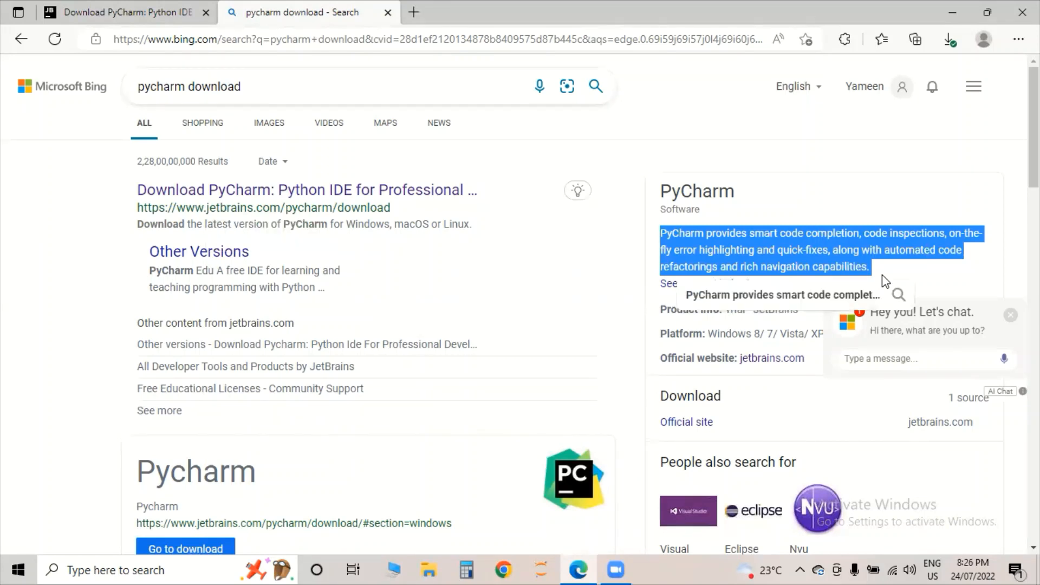
click(577, 280)
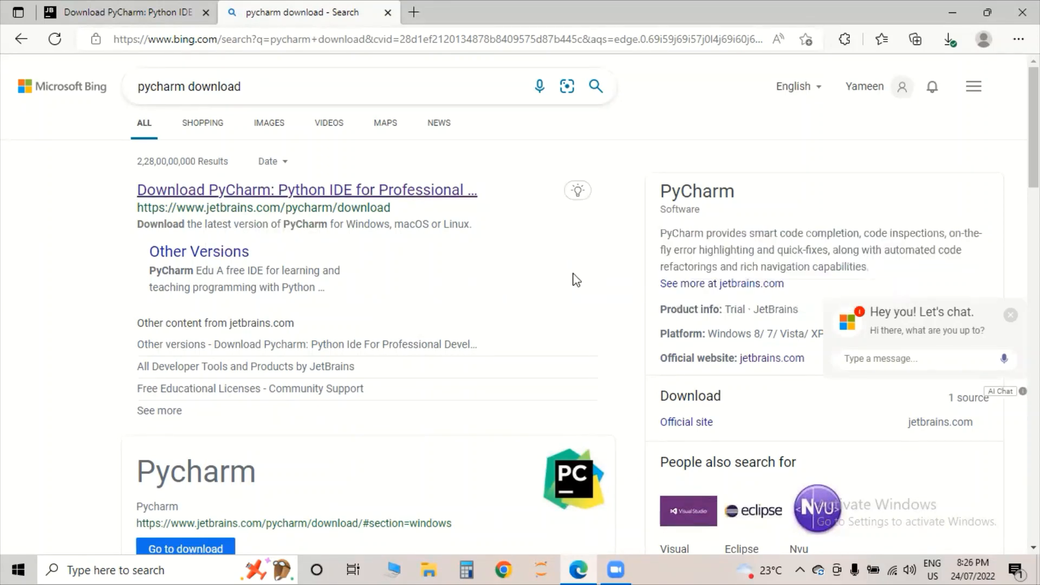
- Open the official PyCharm page, compare Professional and Community, and download the free Community installer
click(383, 194)
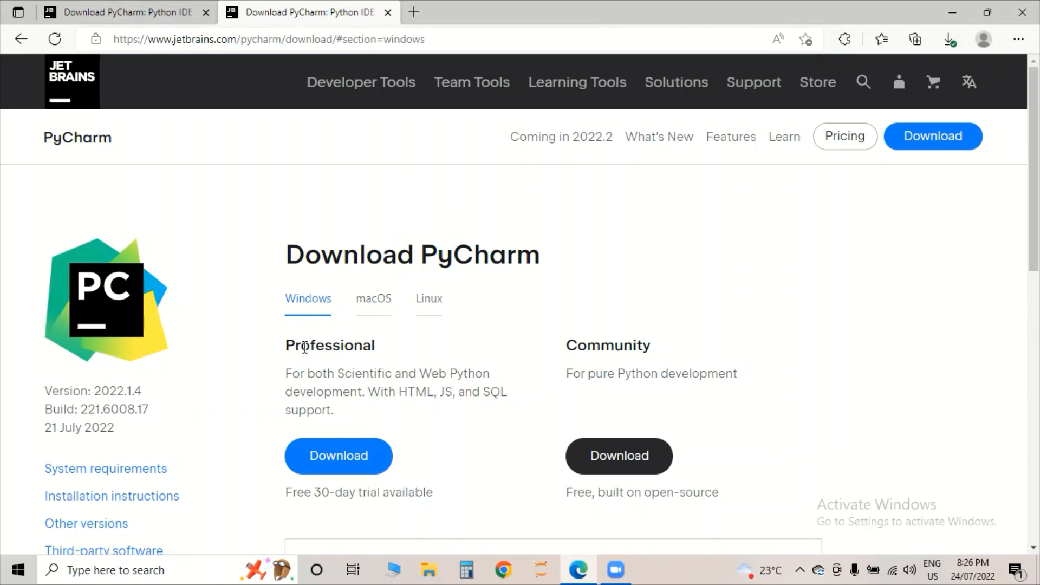
drag(286, 346, 387, 354)
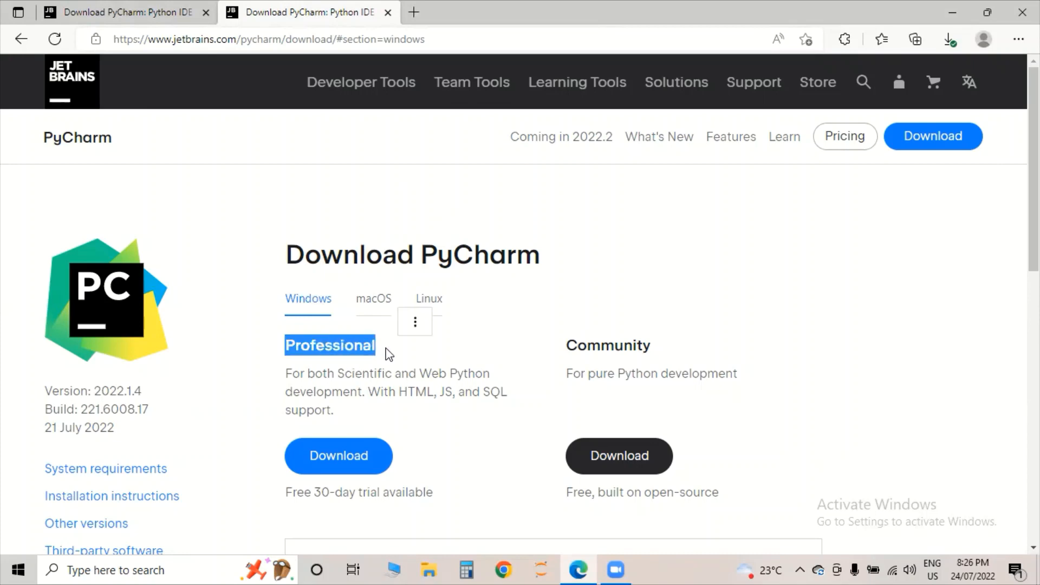
drag(564, 346, 653, 349)
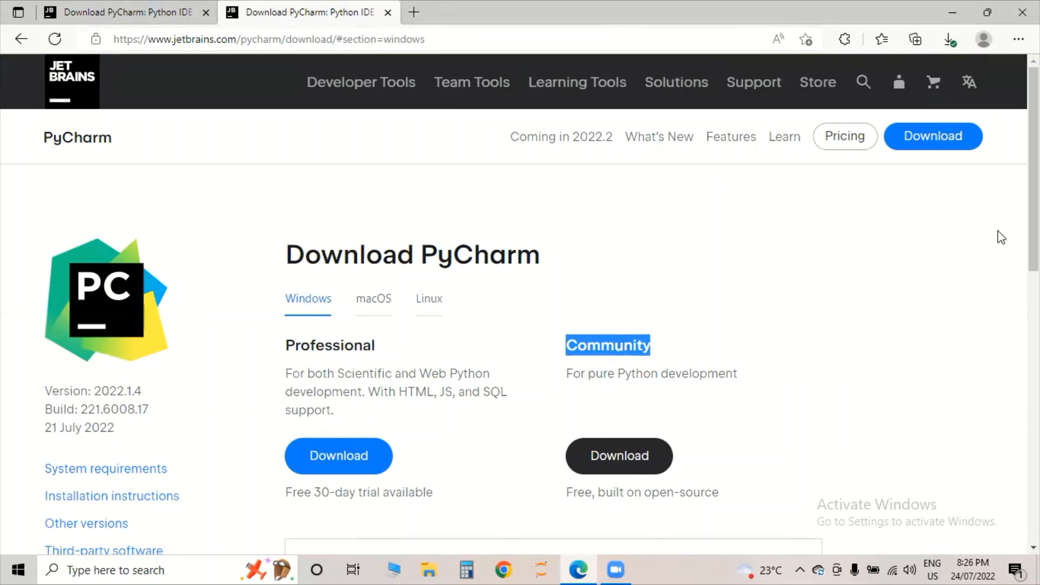
scroll(998, 235, down, 2)
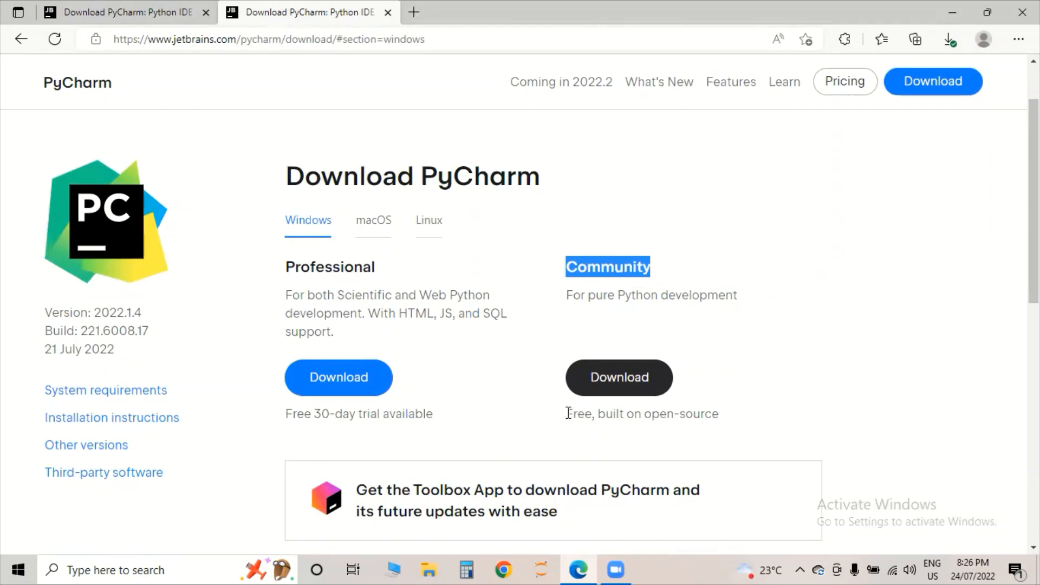
drag(566, 414, 726, 426)
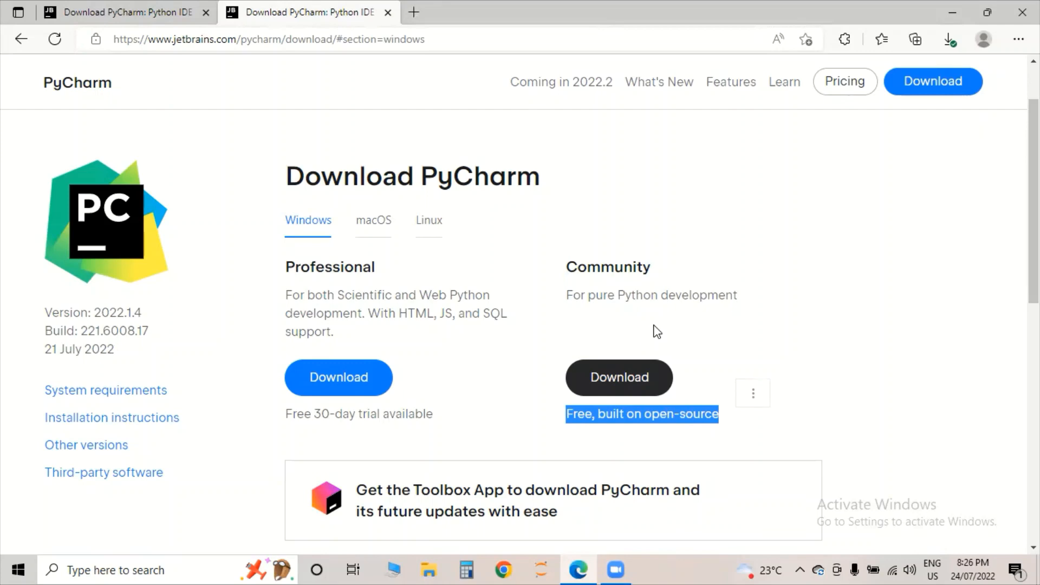
click(608, 384)
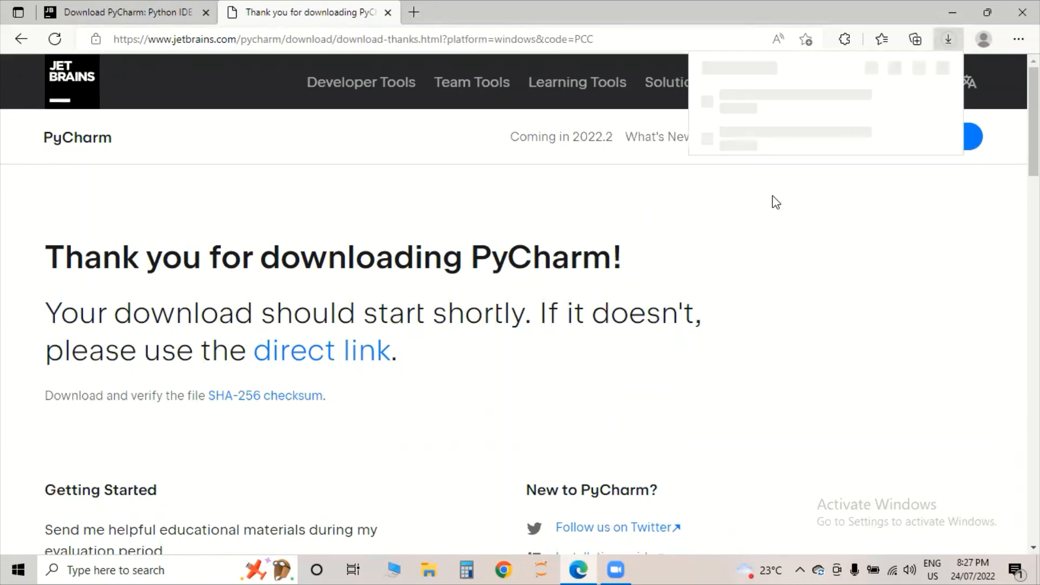
- Minimize Edge and launch the pycharm installer from the desktop
click(954, 13)
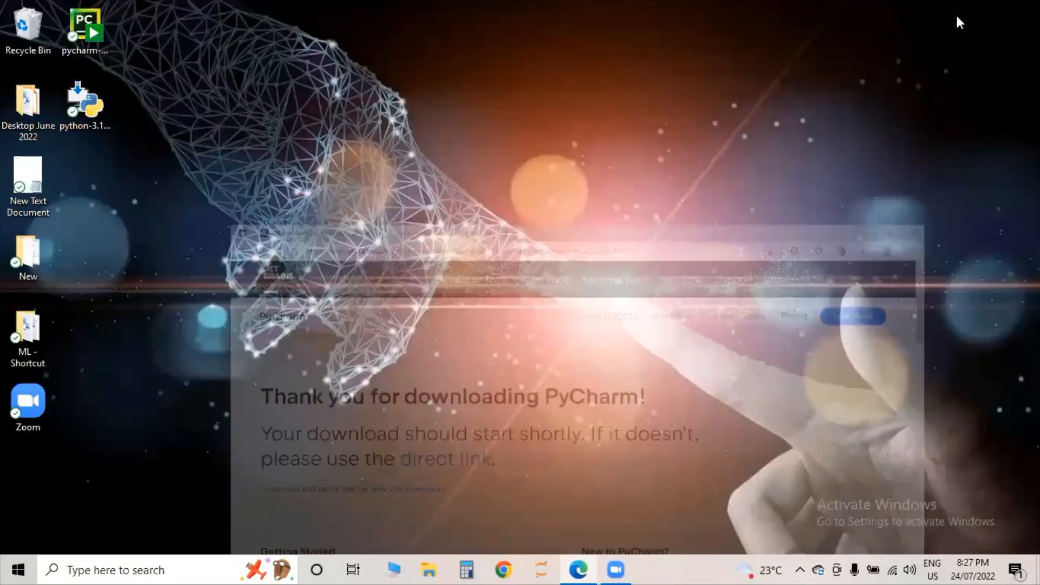
click(95, 41)
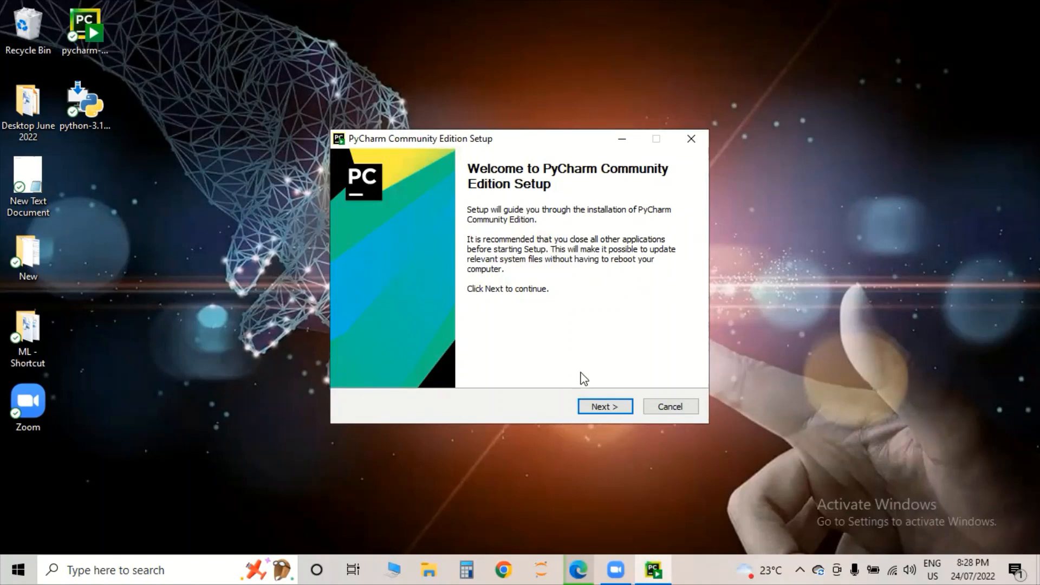
- Keep the default install folder and enable the PyCharm Community Edition desktop shortcut
click(593, 408)
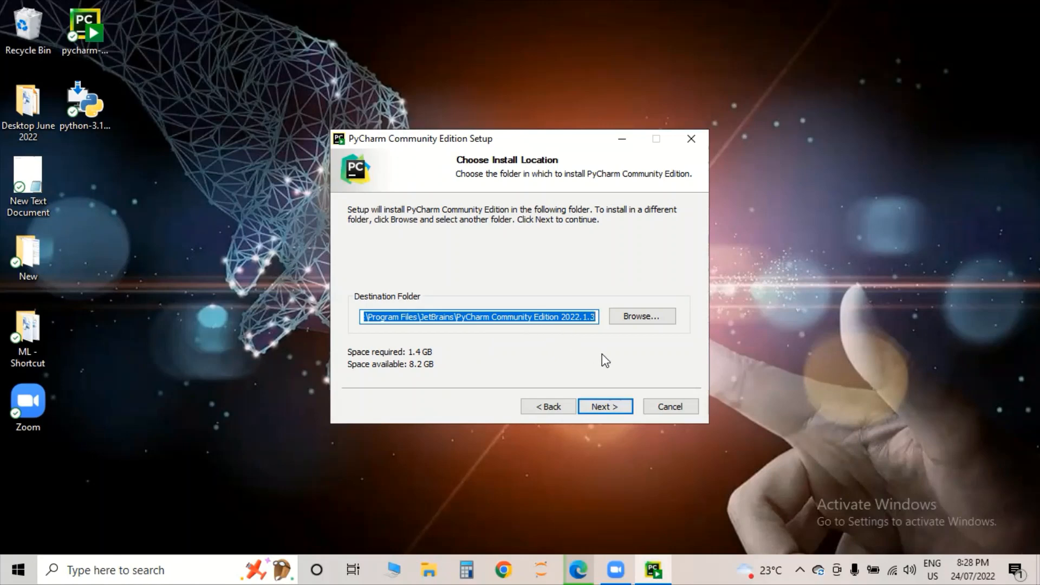
click(605, 411)
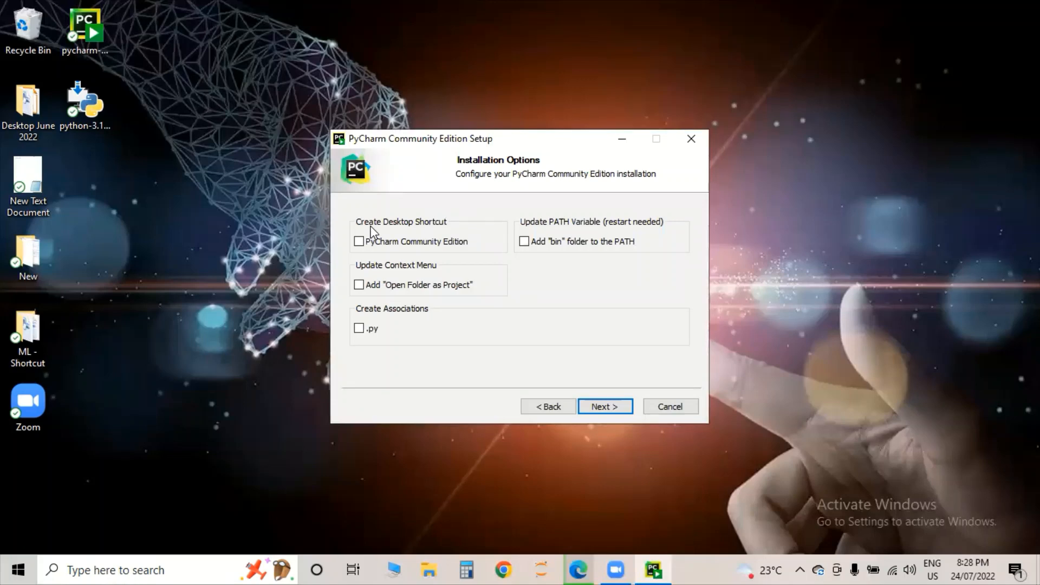
click(360, 243)
click(604, 406)
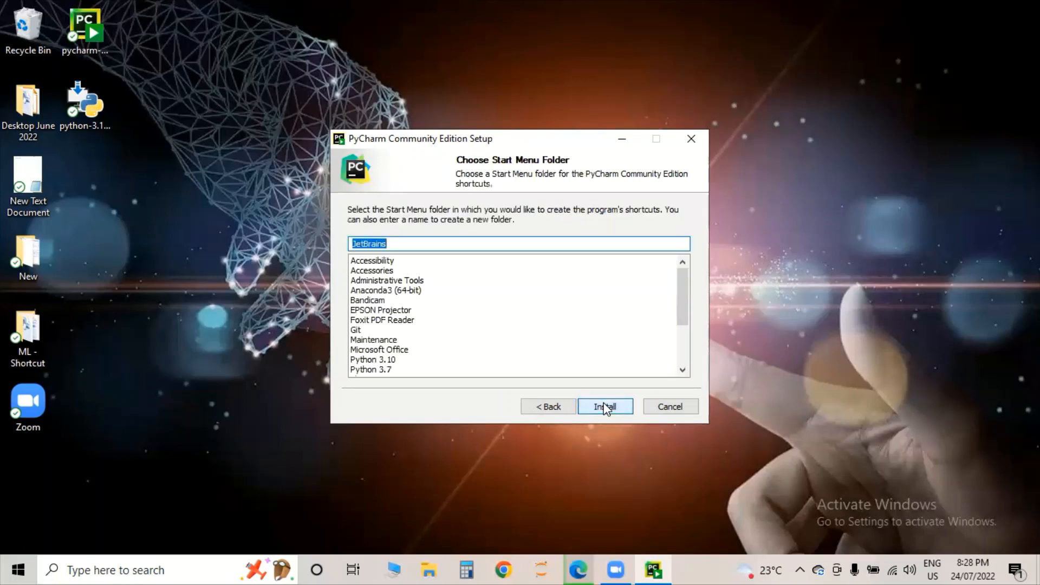
- Start the PyCharm Community Edition installation, then return to the JetBrains thank-you page in Edge
click(604, 407)
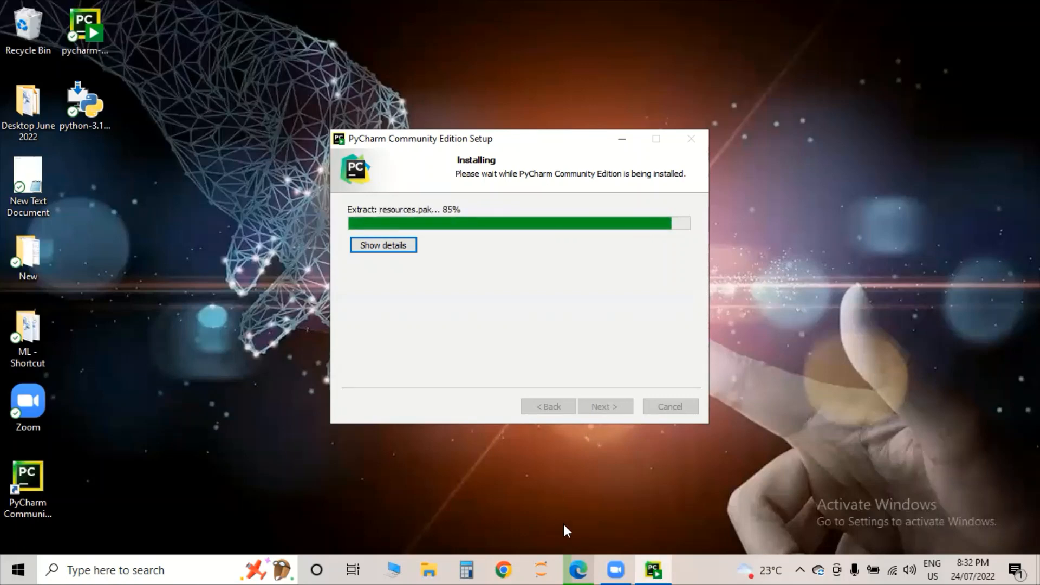
click(577, 569)
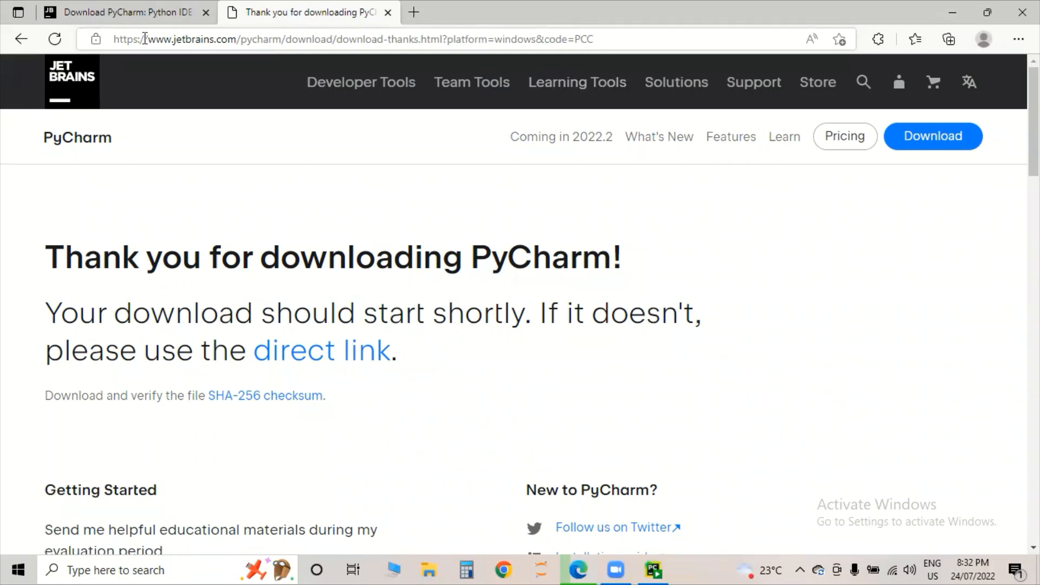
- Replace the address bar URL with a Bing search for 'different IDE for python'
click(145, 39)
key(BackSpace)
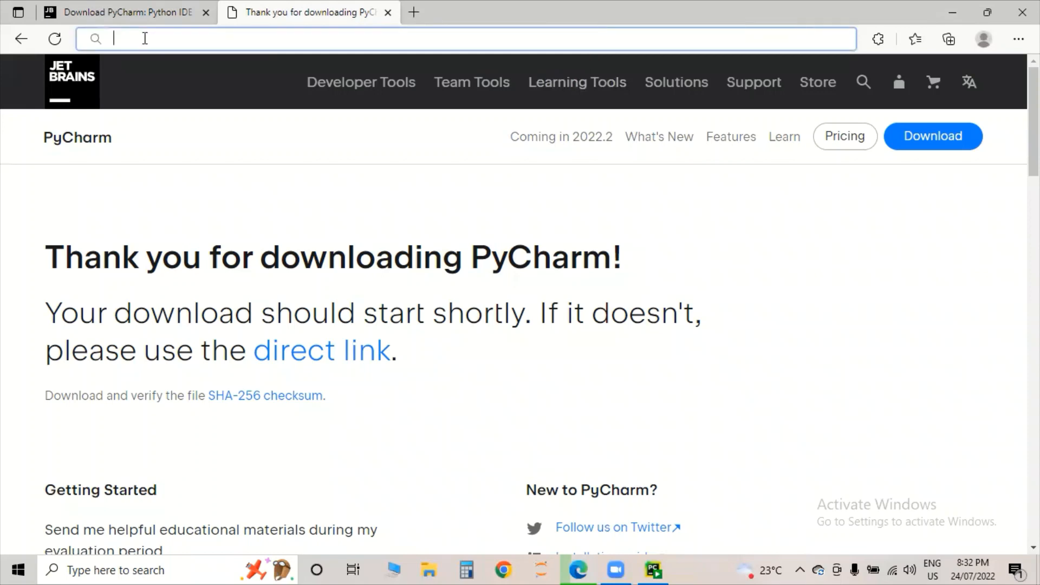
text(dio)
key(BackSpace)
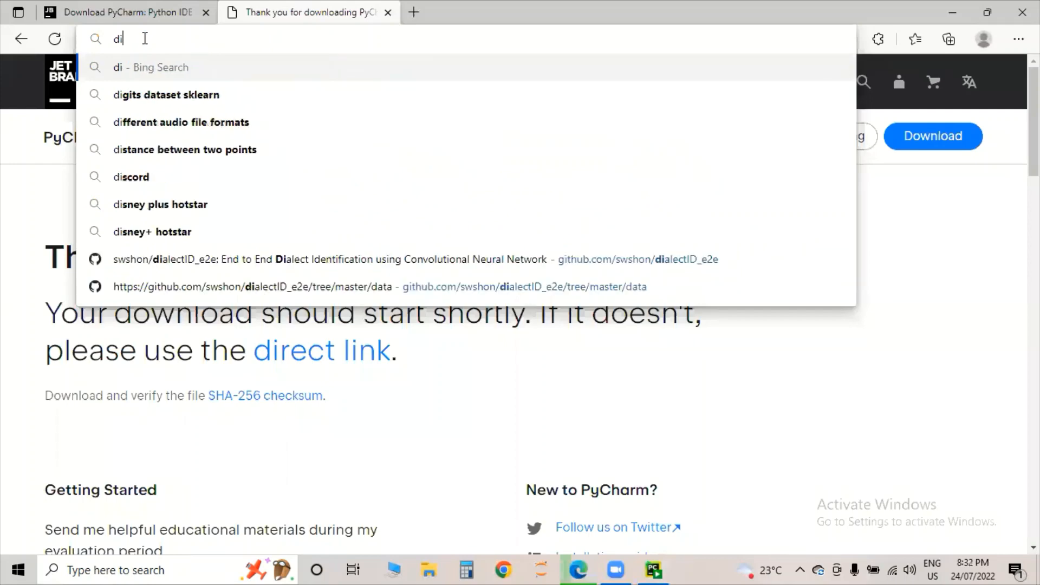
text(fferent)
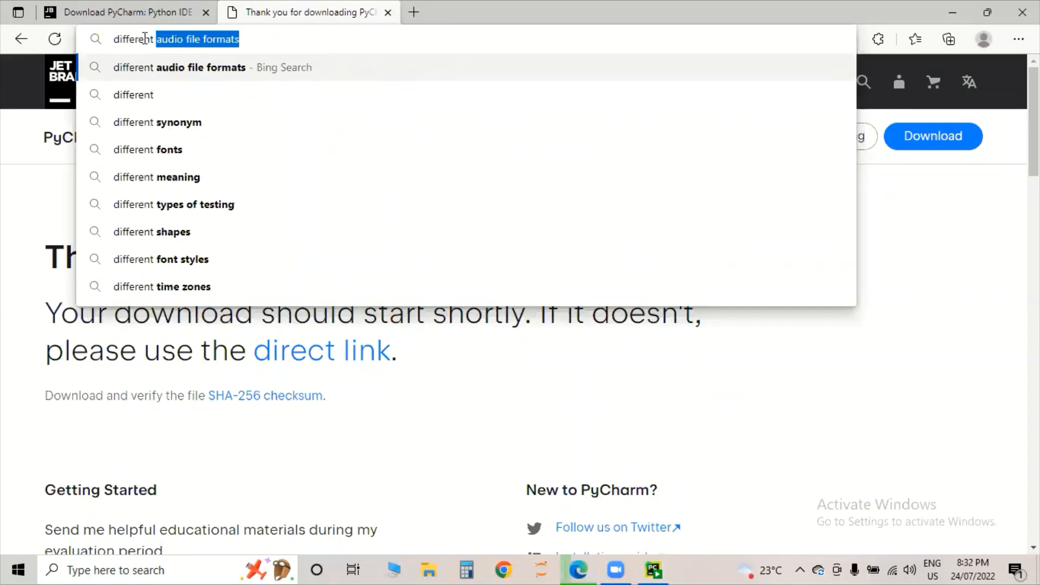
text( ID)
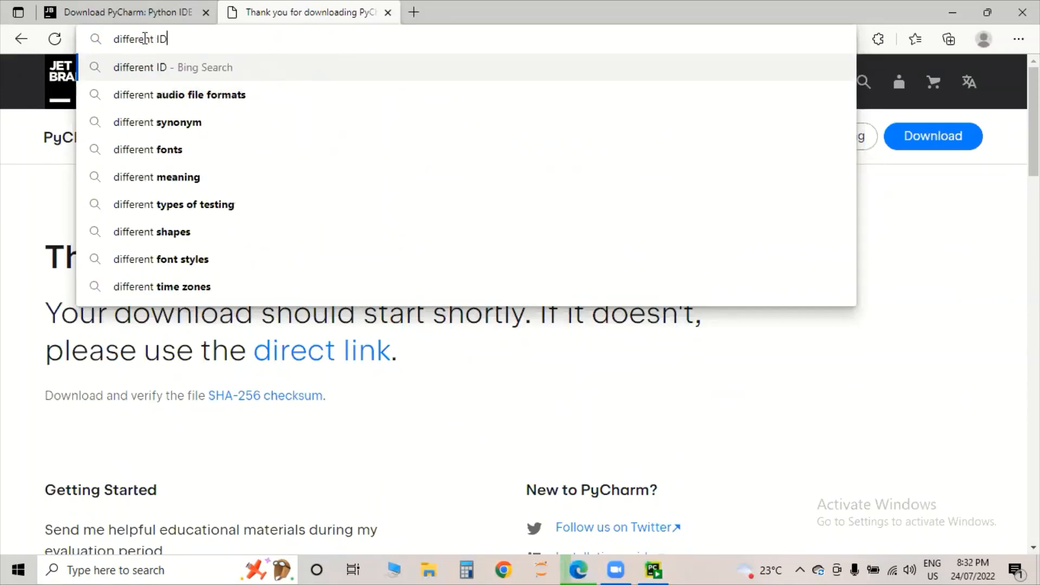
text(E for )
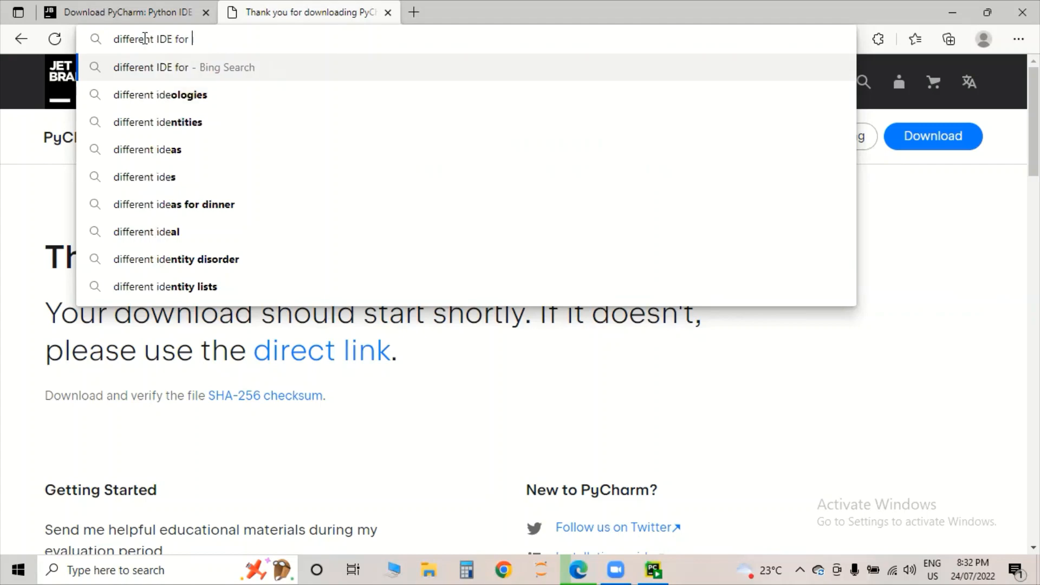
text(python)
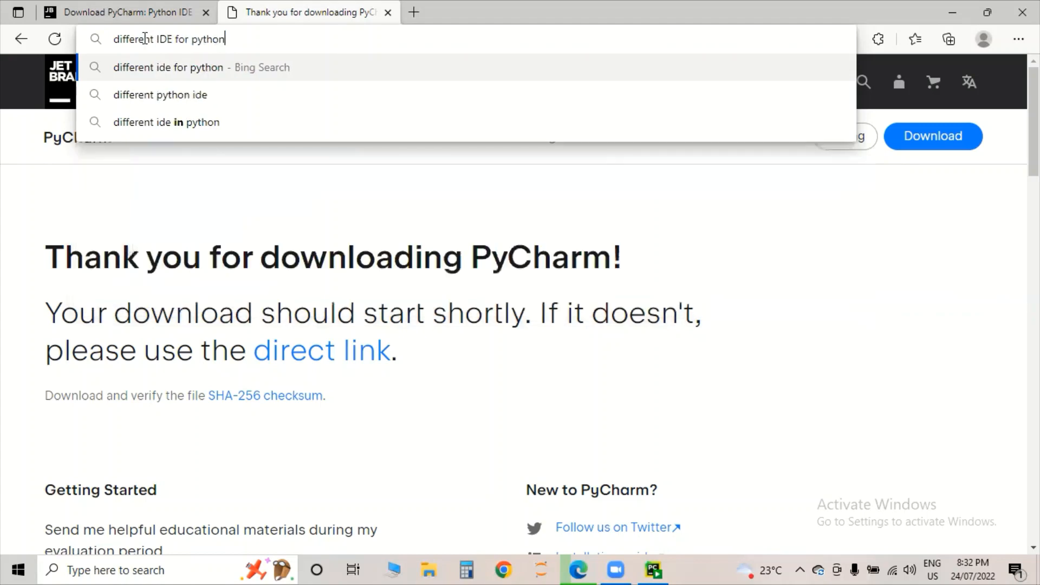
key(Return)
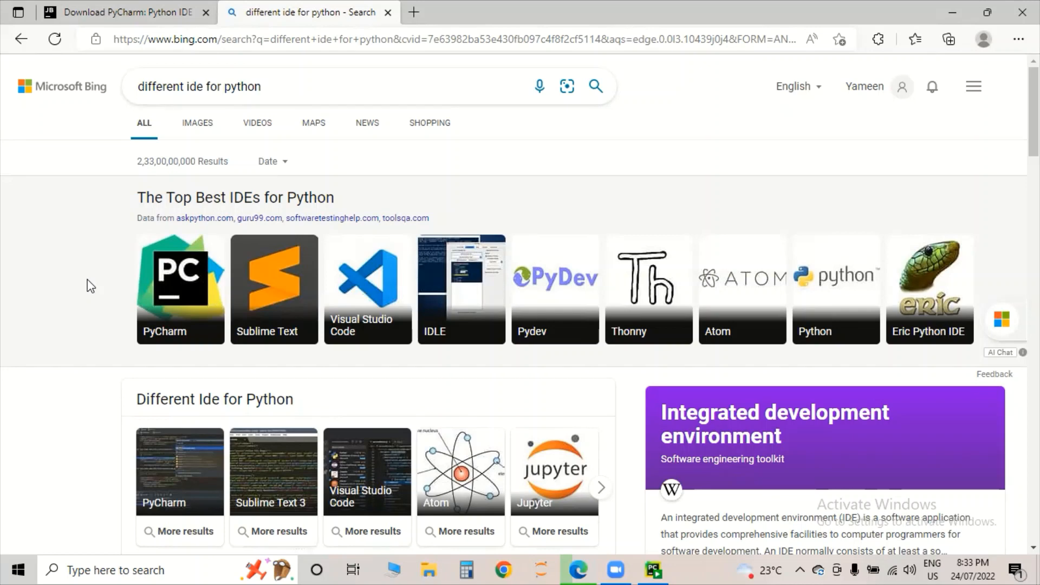
- Minimize Edge and launch the Python 3.10 (64-bit) console via Windows search for 'python'
click(952, 12)
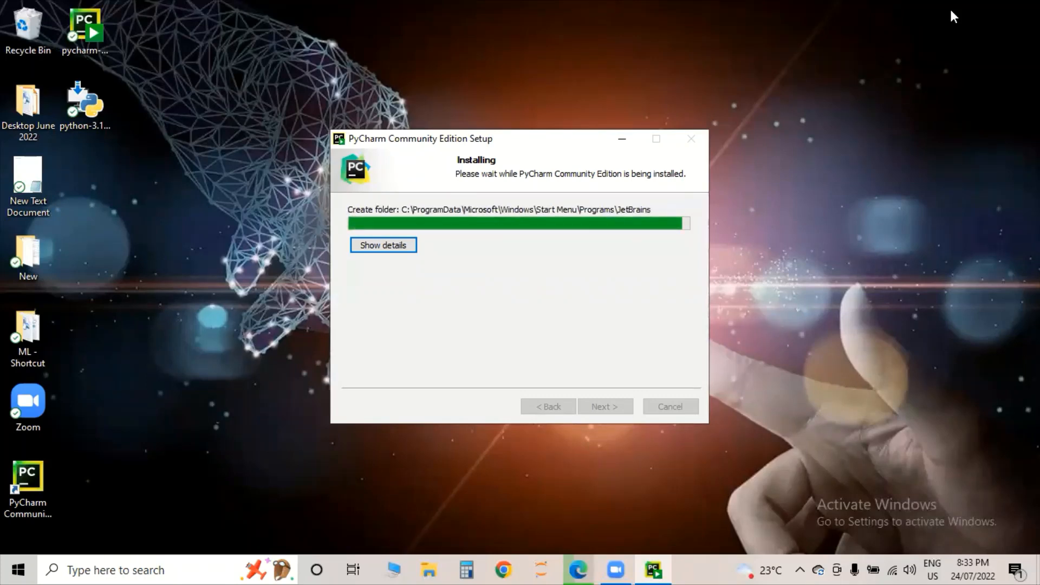
click(117, 568)
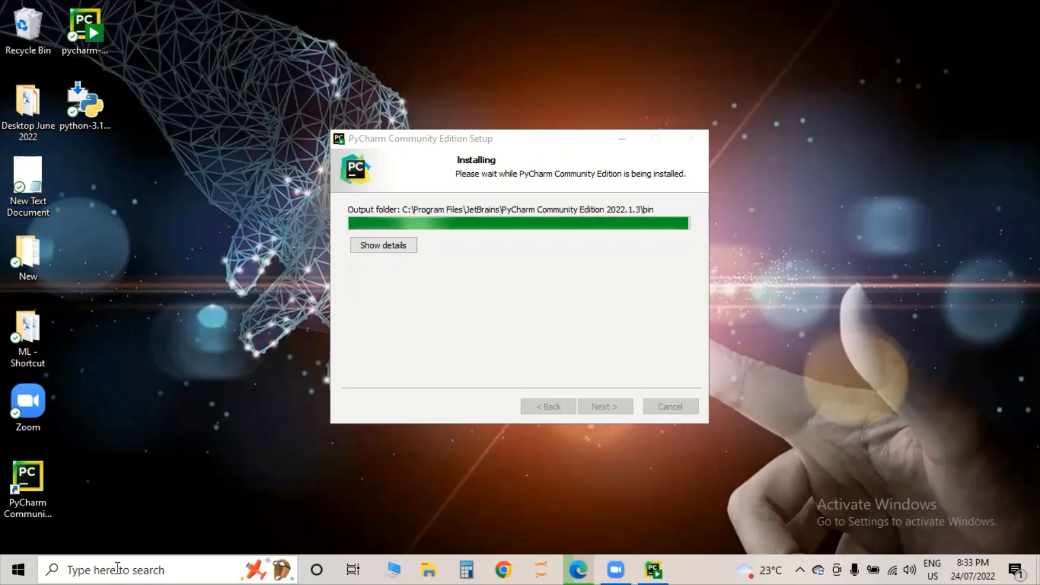
click(120, 569)
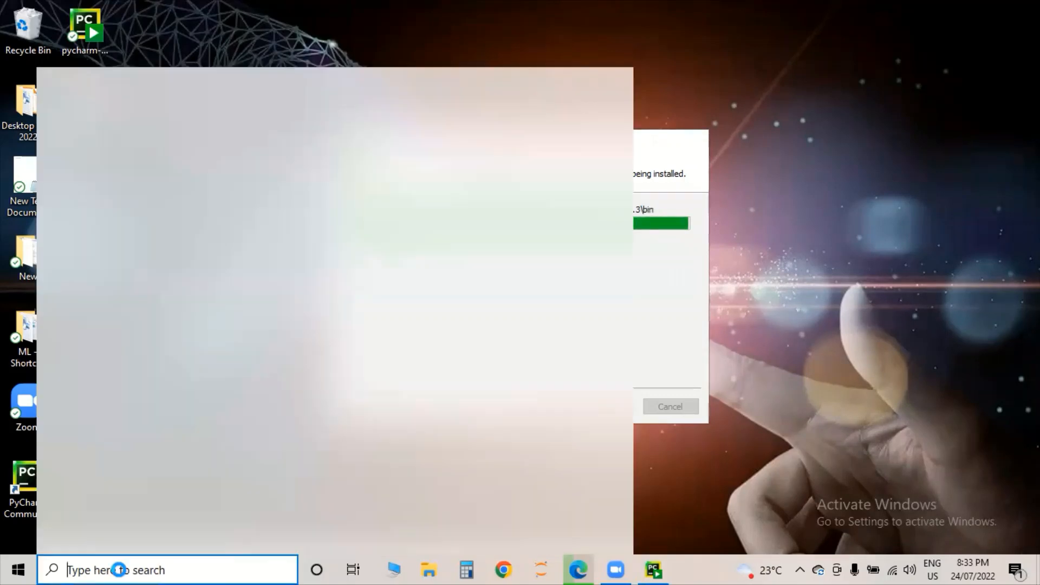
text(python)
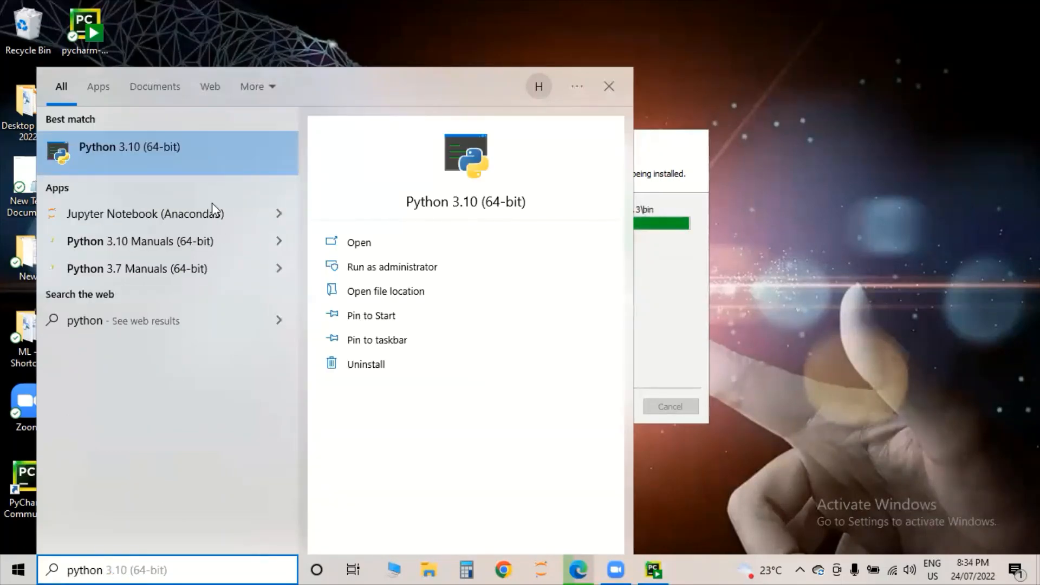
click(151, 150)
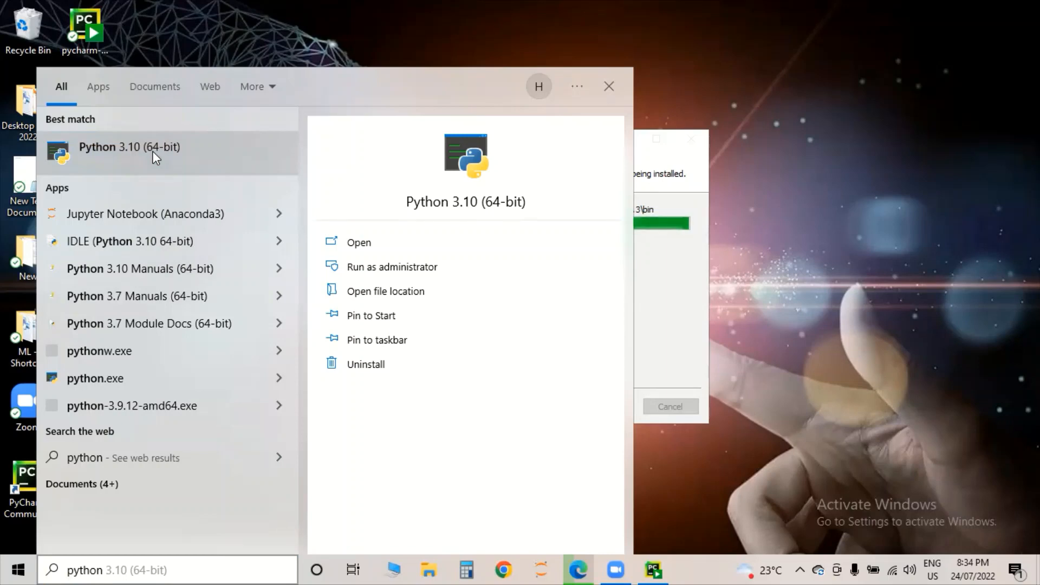
click(153, 153)
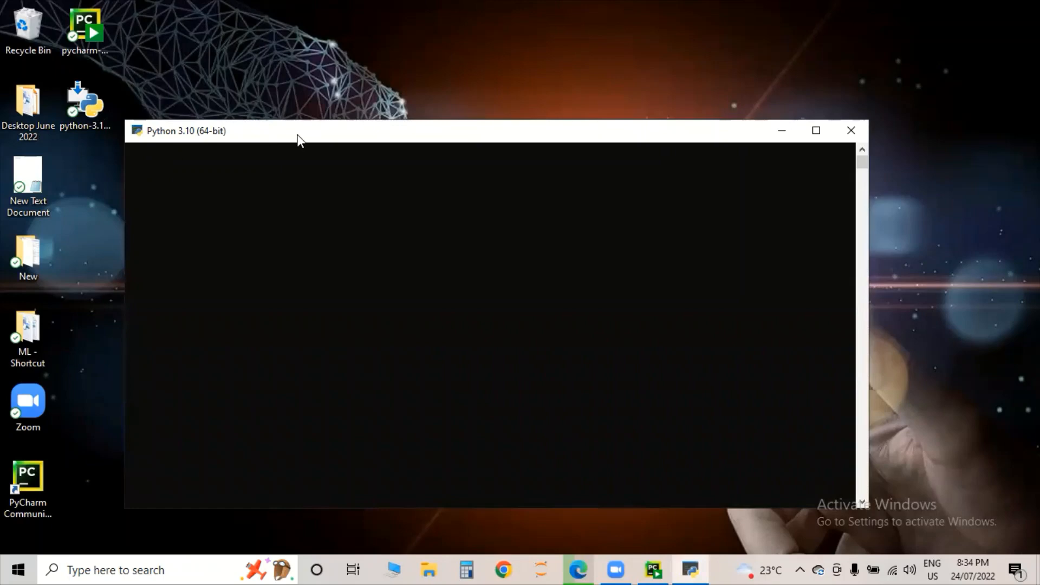
- Run print('Hello') in the Python 3.10 shell, then close the console
drag(297, 135, 315, 86)
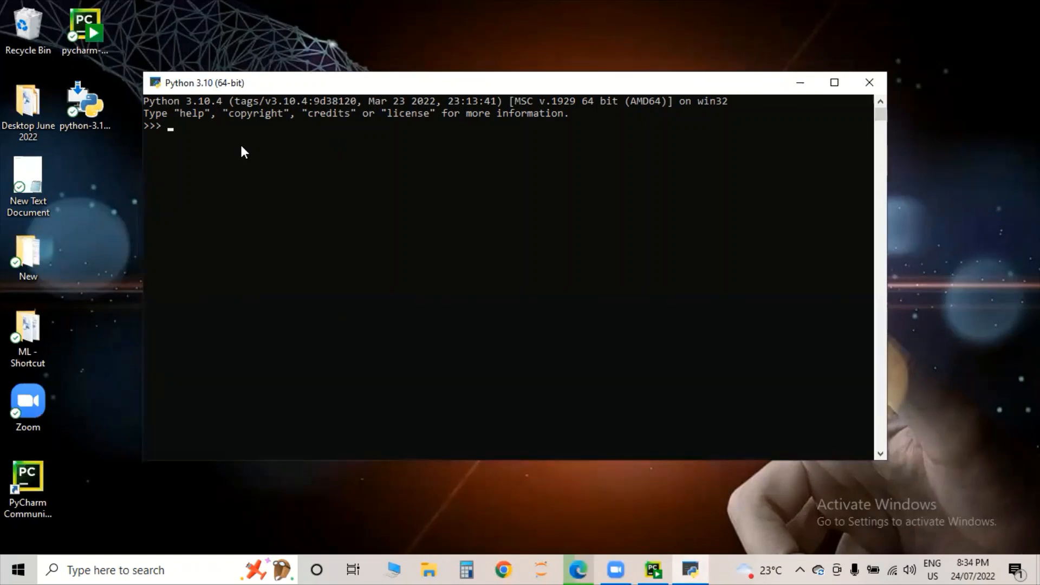
text(print()
key(Return)
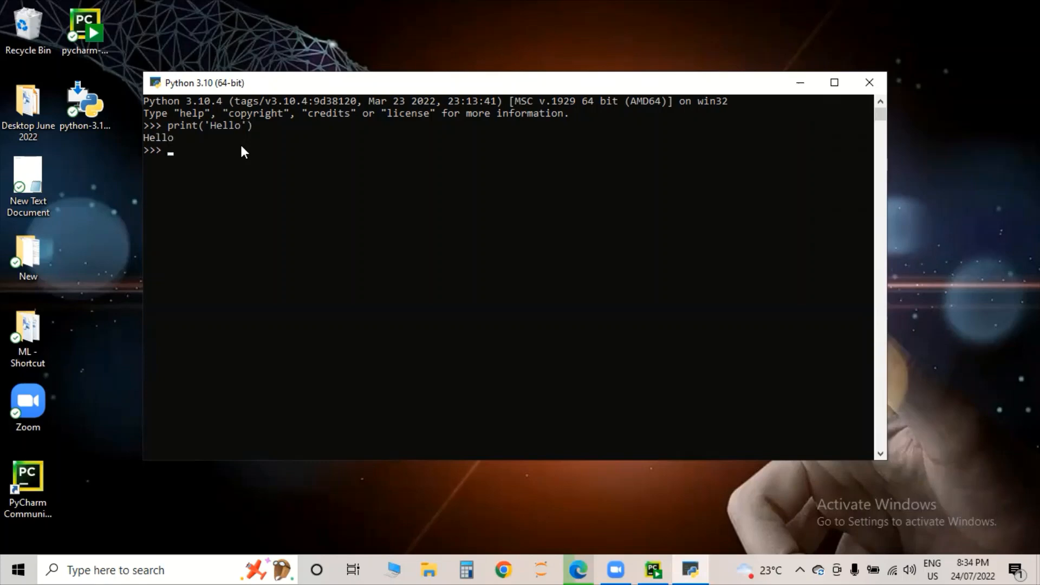
click(866, 87)
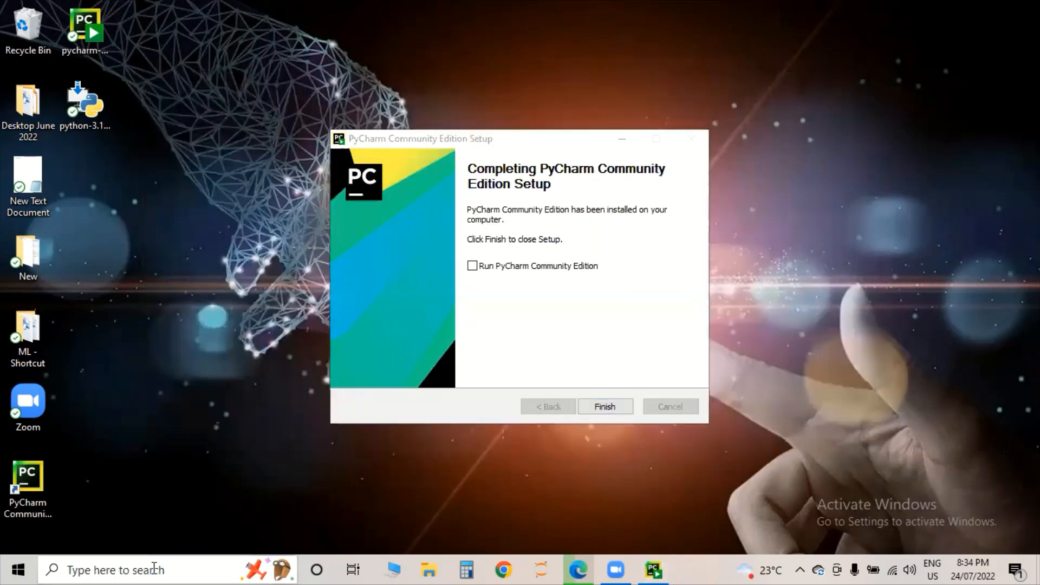
- Open Command Prompt from Windows search and start the python interpreter
click(153, 567)
text(cmd)
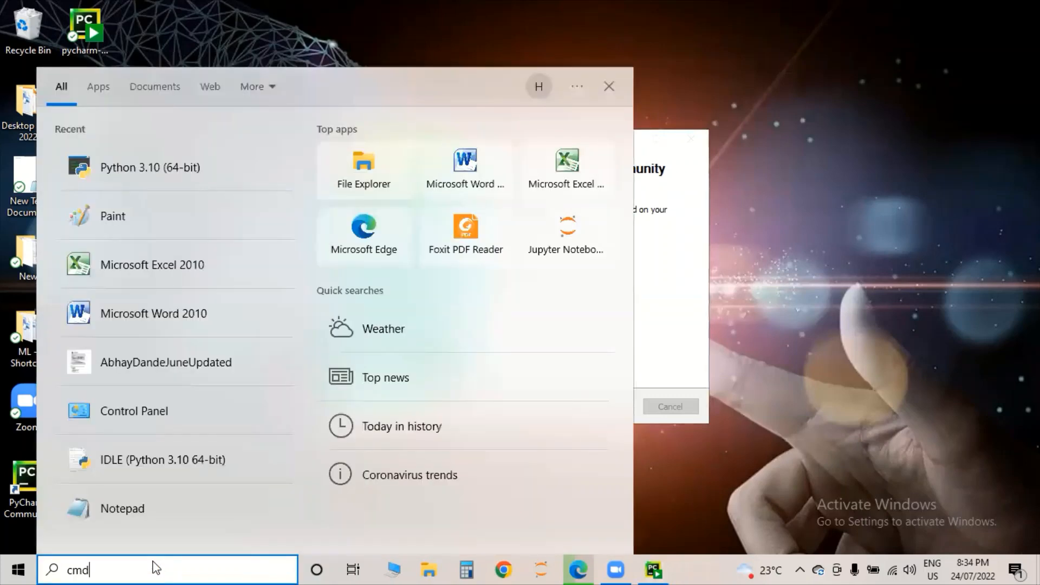
key(Escape)
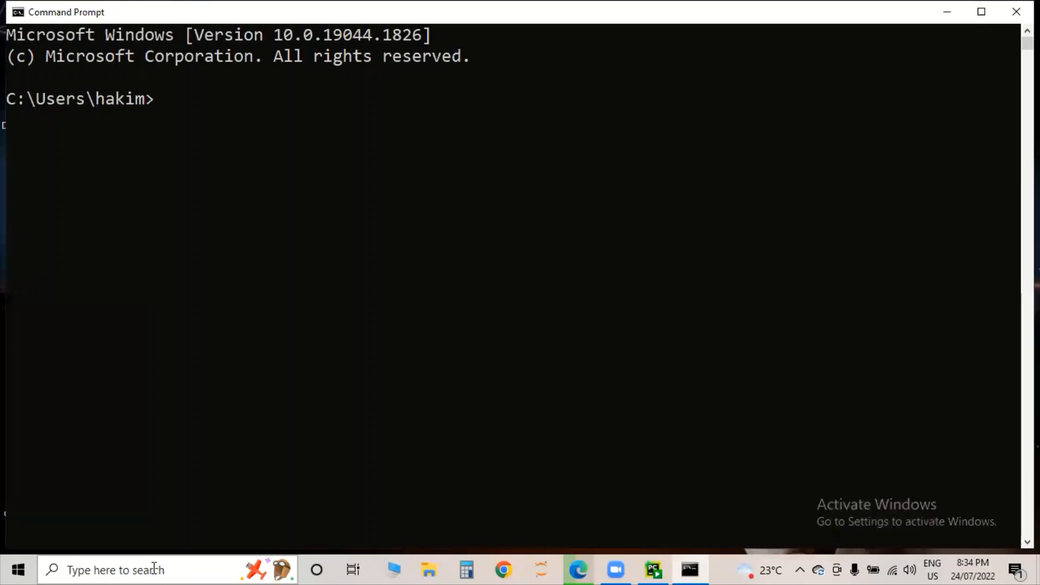
text(pyton)
key(Return)
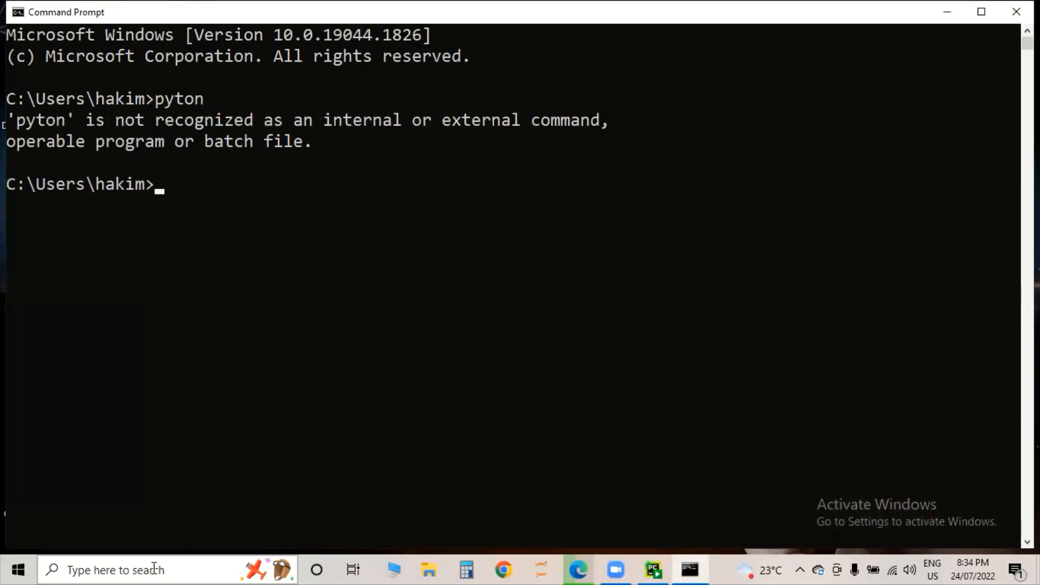
text(python)
key(Return)
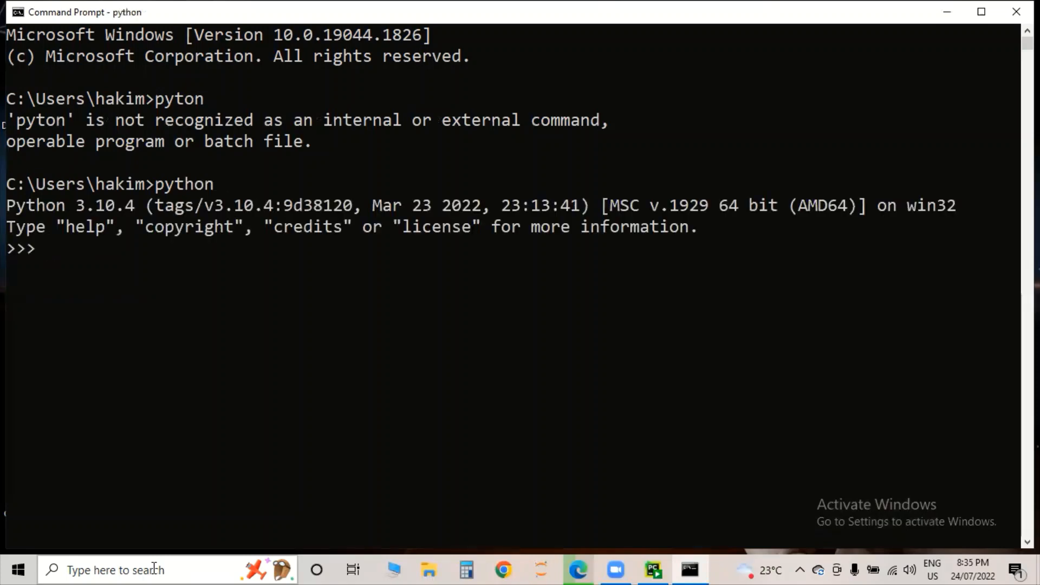
- Print 'Hello all welcome to pycharm installation' in Python, then close Command Prompt
text(print('Hello)
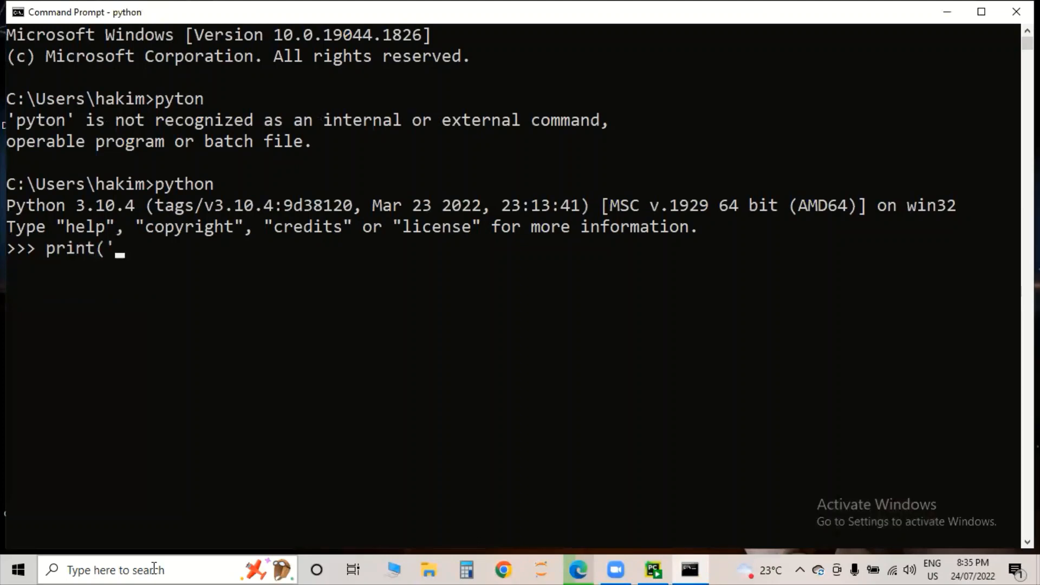
text( al)
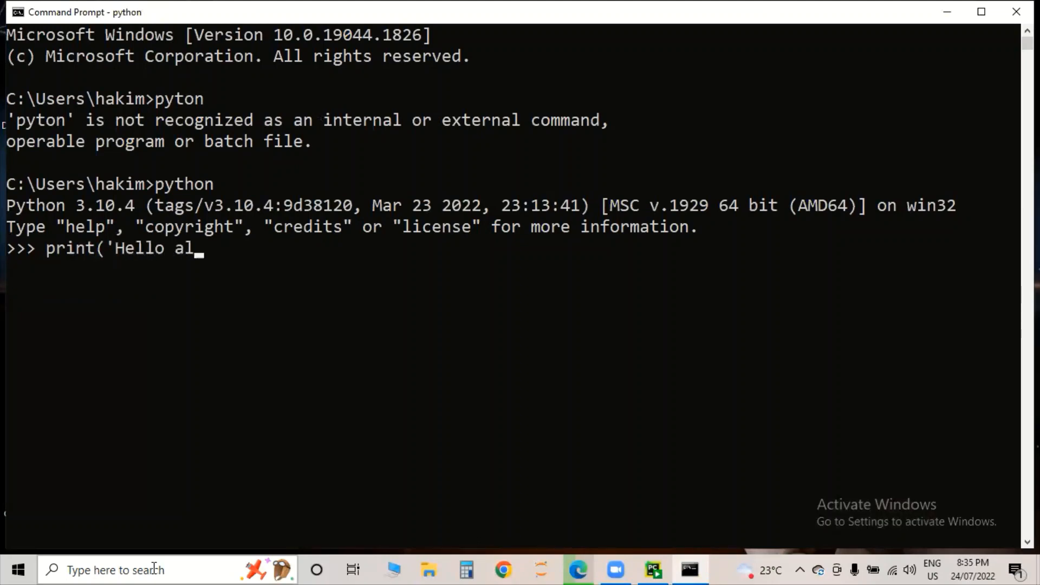
text(l welcome )
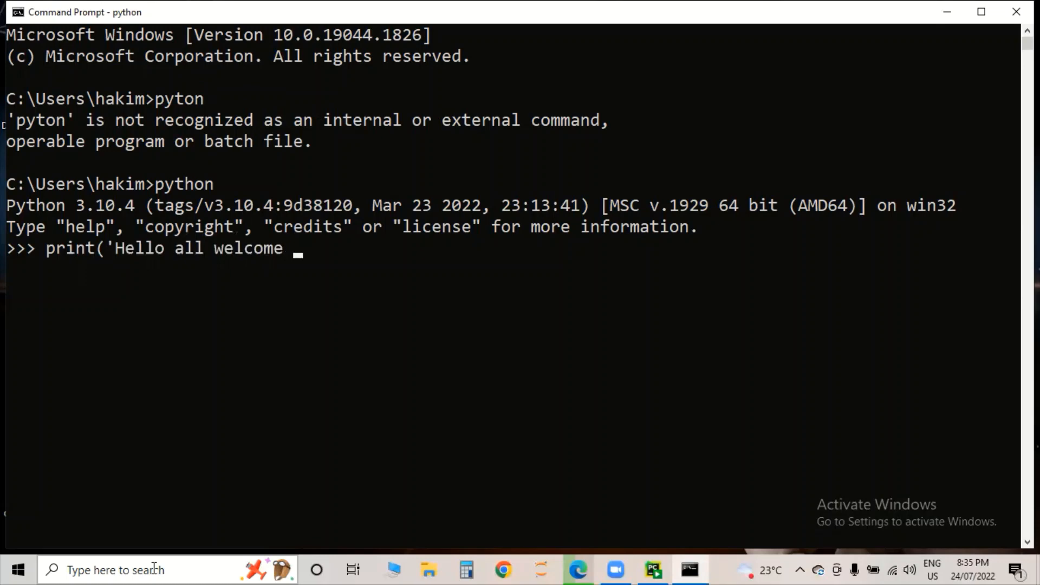
text(to pyt)
key(BackSpace)
text(charm)
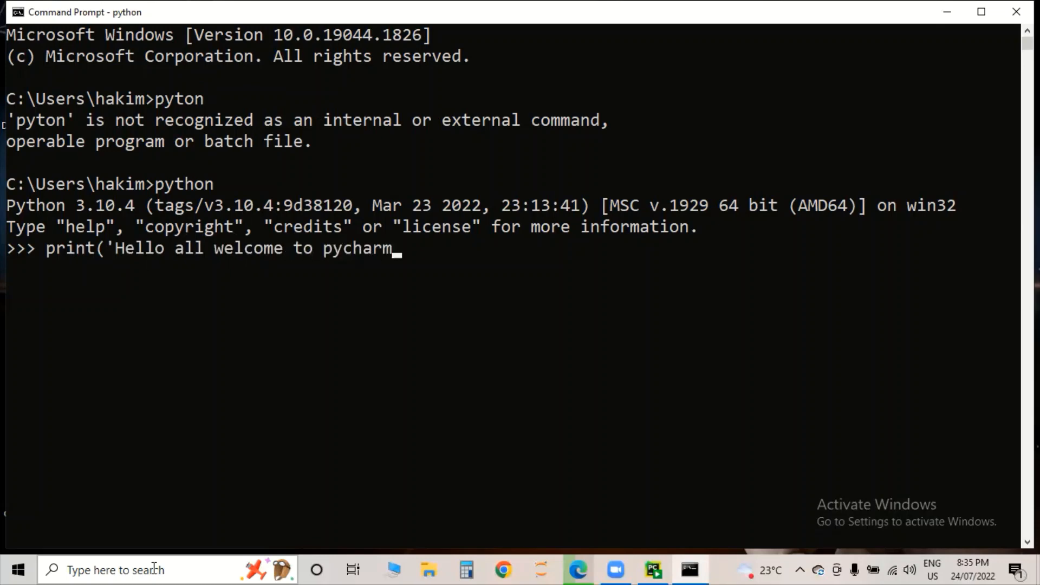
text( installatio)
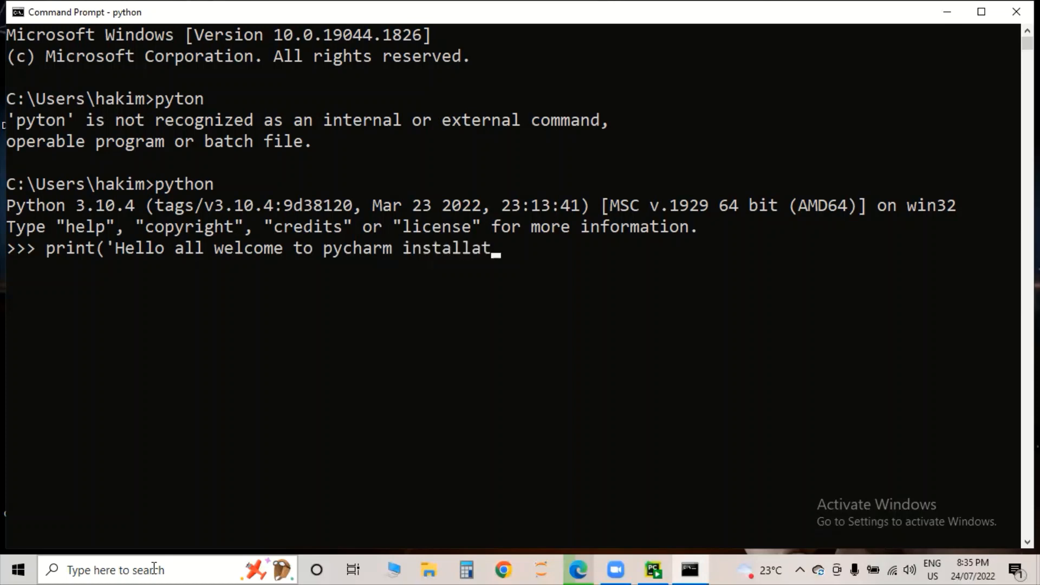
key(BackSpace)
text(ion'))
key(Return)
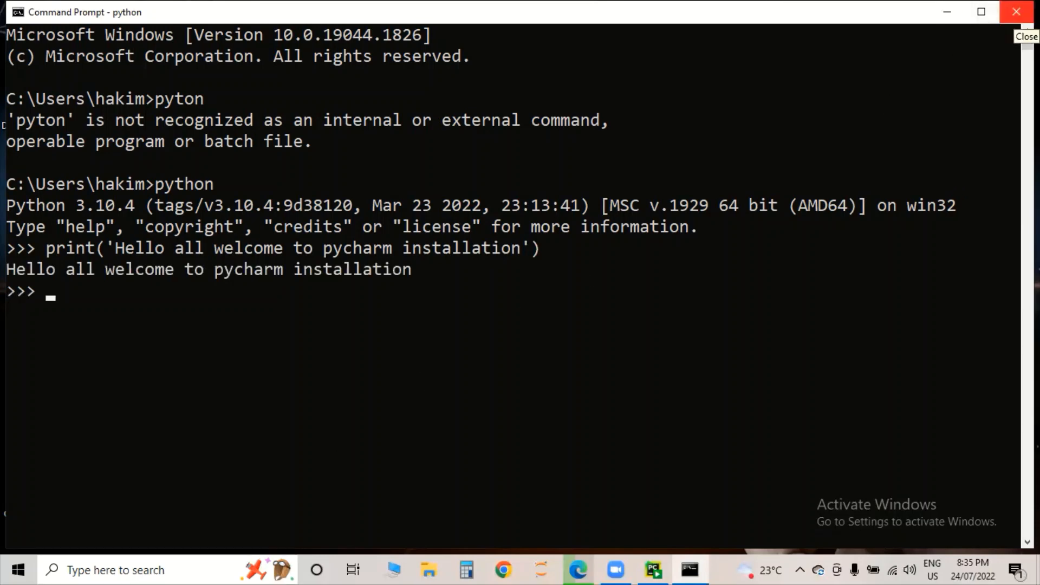
click(1016, 12)
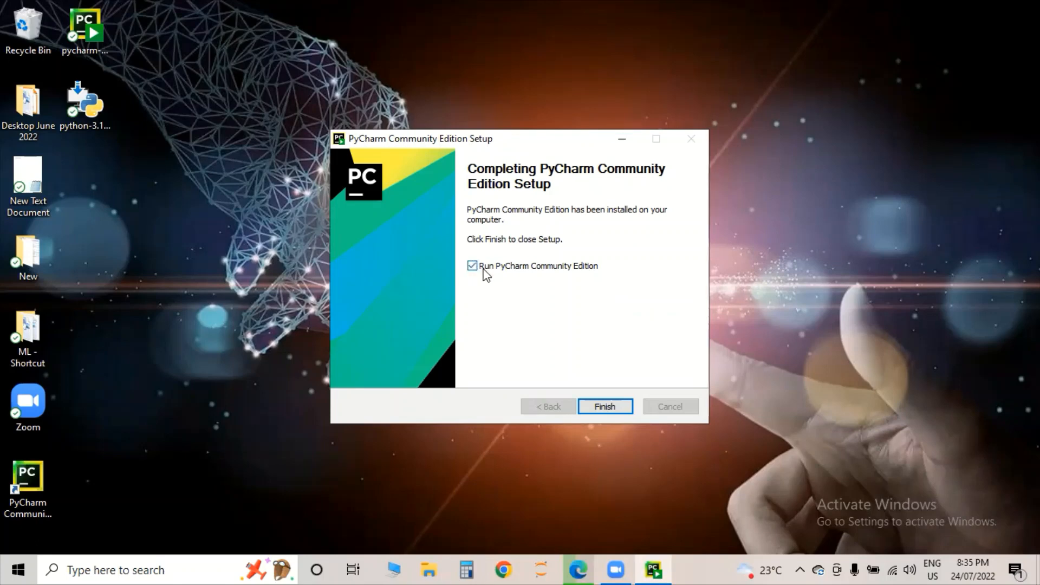
- Finish the setup with 'Run PyCharm Community Edition' ticked so PyCharm launches
click(602, 411)
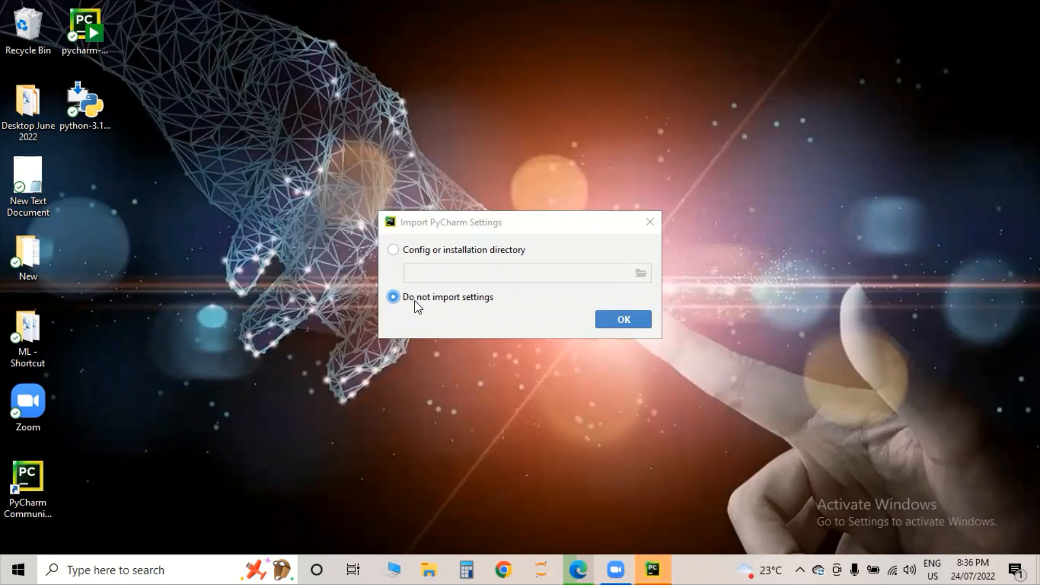
- Confirm 'Do not import settings' in the Import PyCharm Settings dialog
click(613, 325)
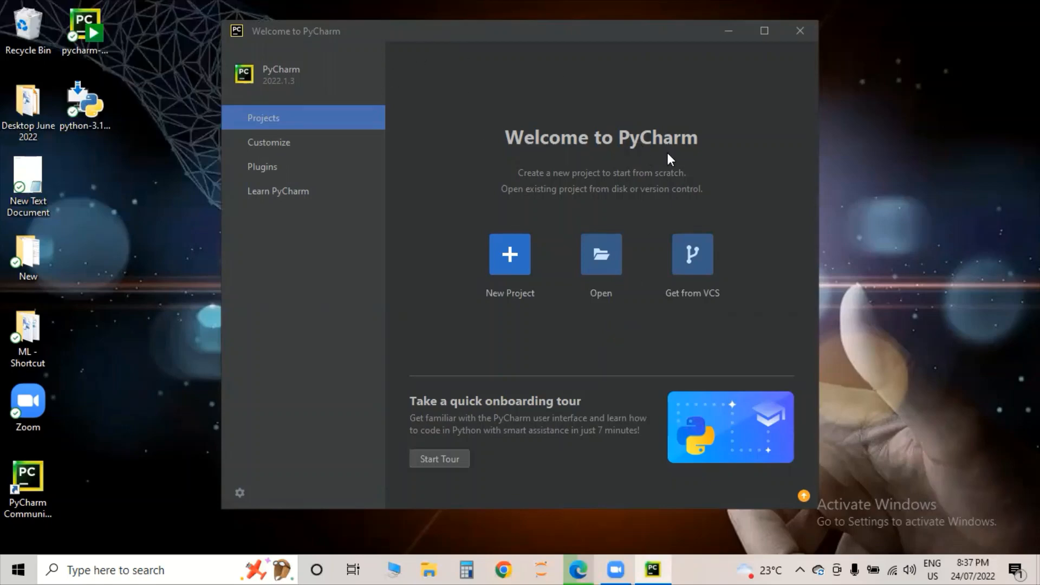
- Start a new project and change its location folder from pythonProject to Project_Python
click(521, 265)
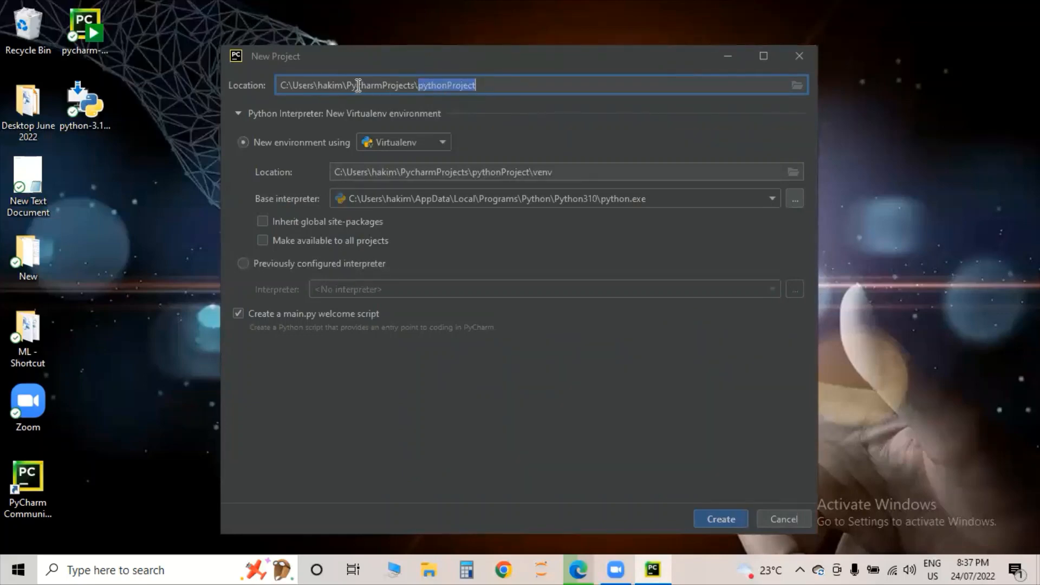
drag(283, 82, 417, 88)
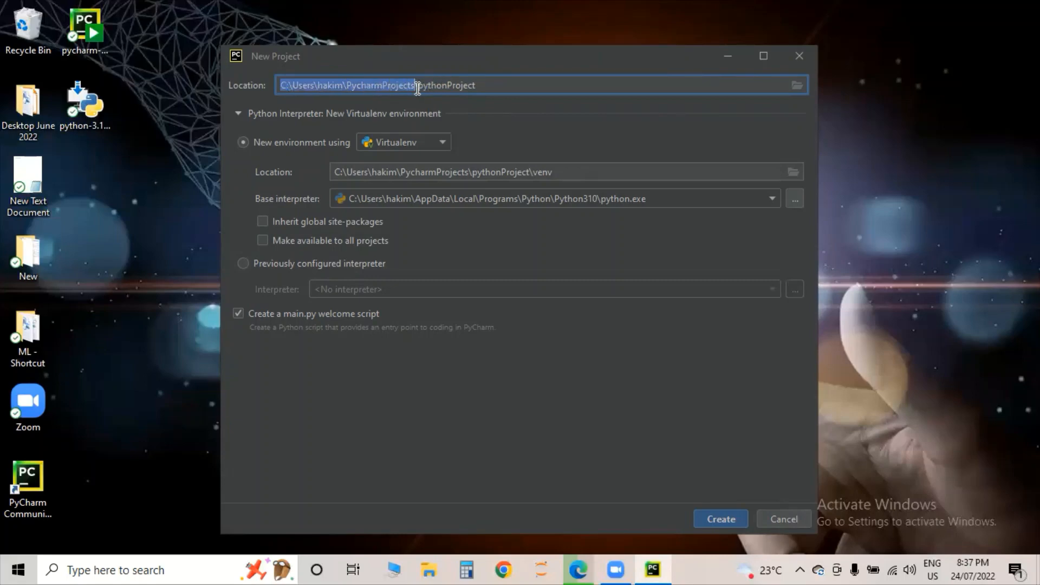
click(492, 84)
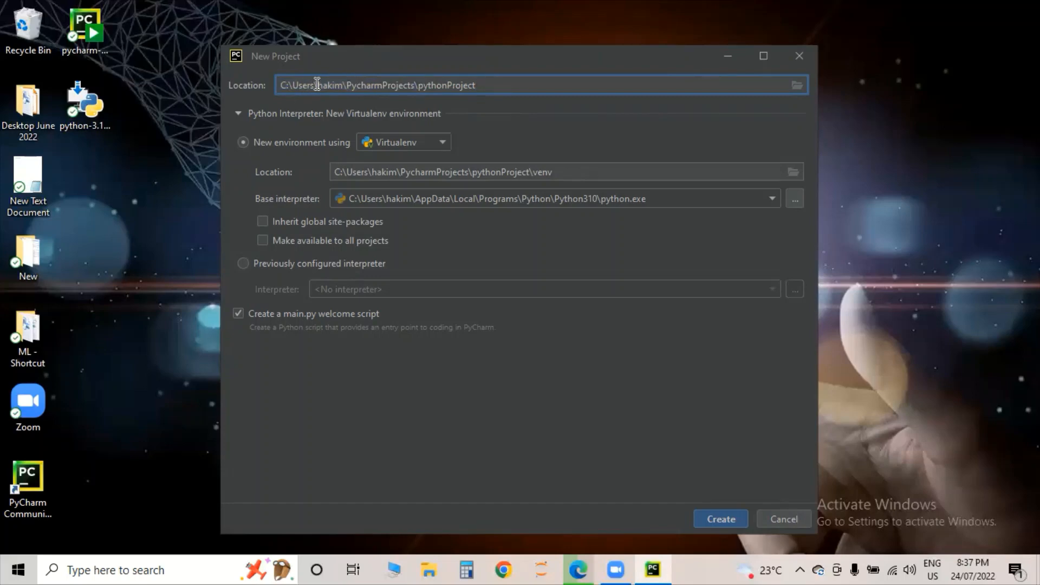
drag(317, 85, 418, 89)
click(503, 85)
drag(503, 85, 417, 85)
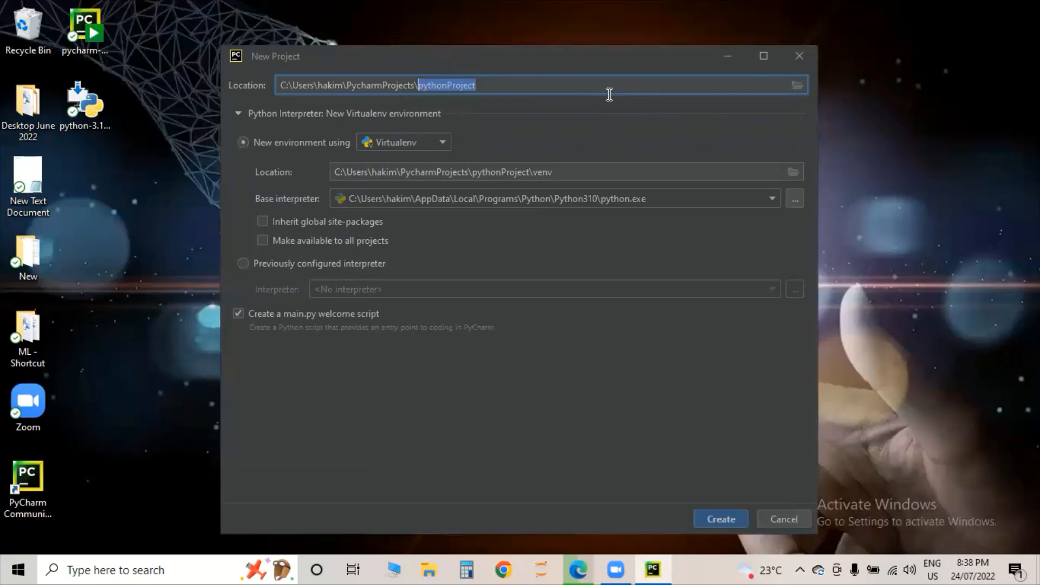
text(Project_)
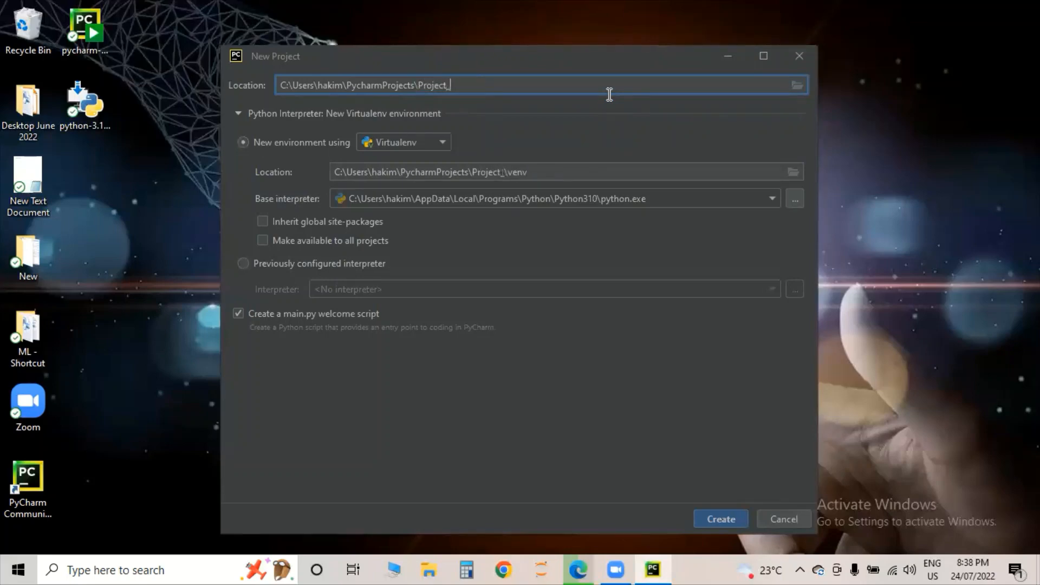
text(Python)
- Untick the main.py welcome script option and create the Project_Python project
click(236, 313)
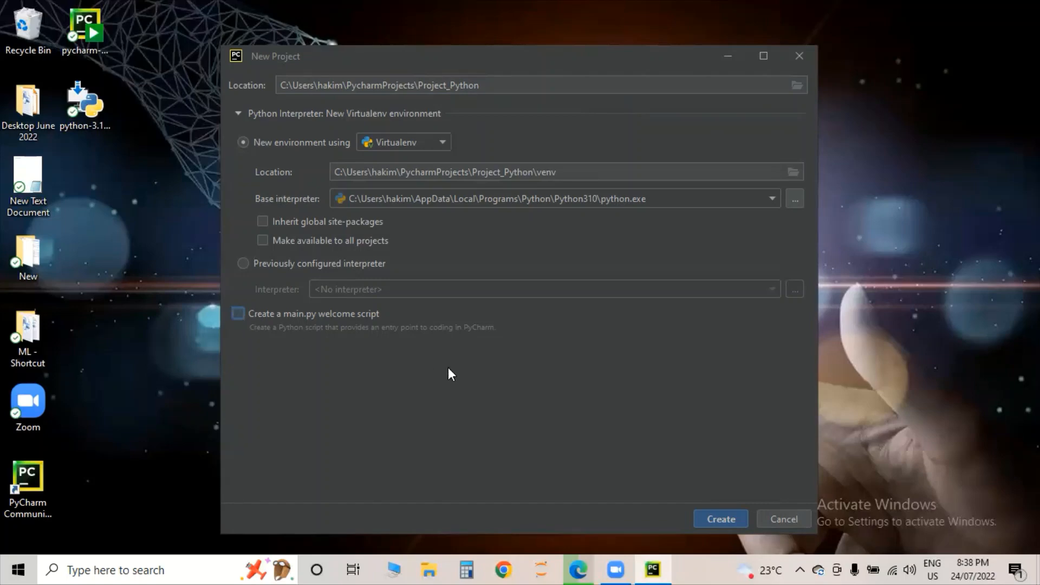
click(710, 513)
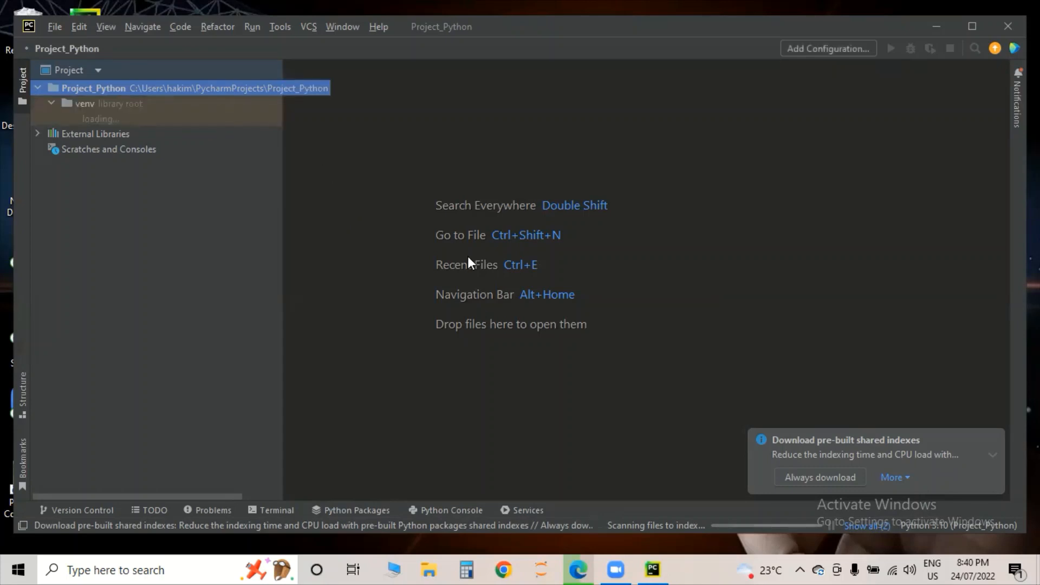
- Dismiss the shared-indexes download notification and maximize the PyCharm window
mouse_move(930, 443)
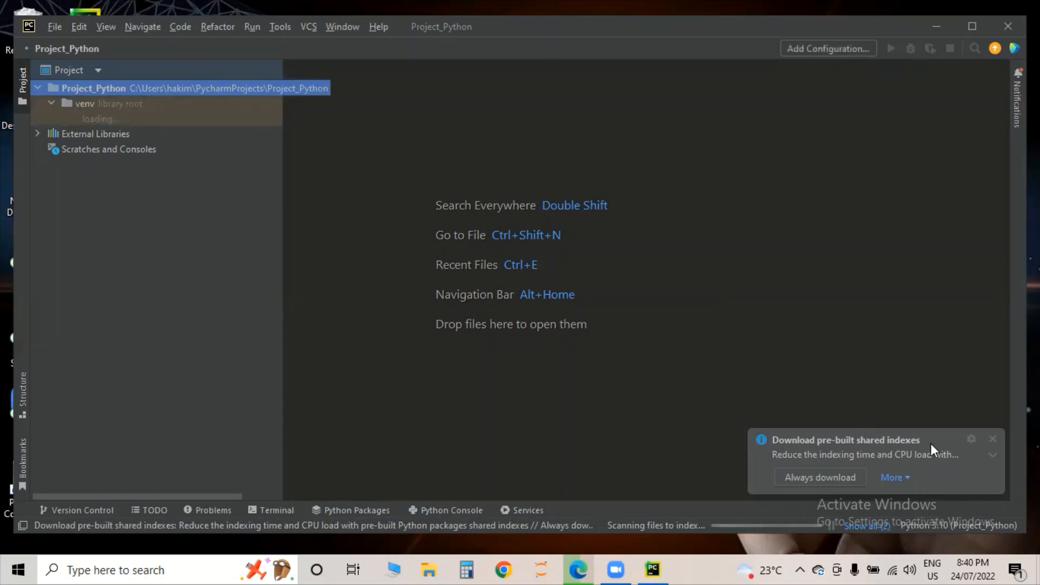
click(993, 440)
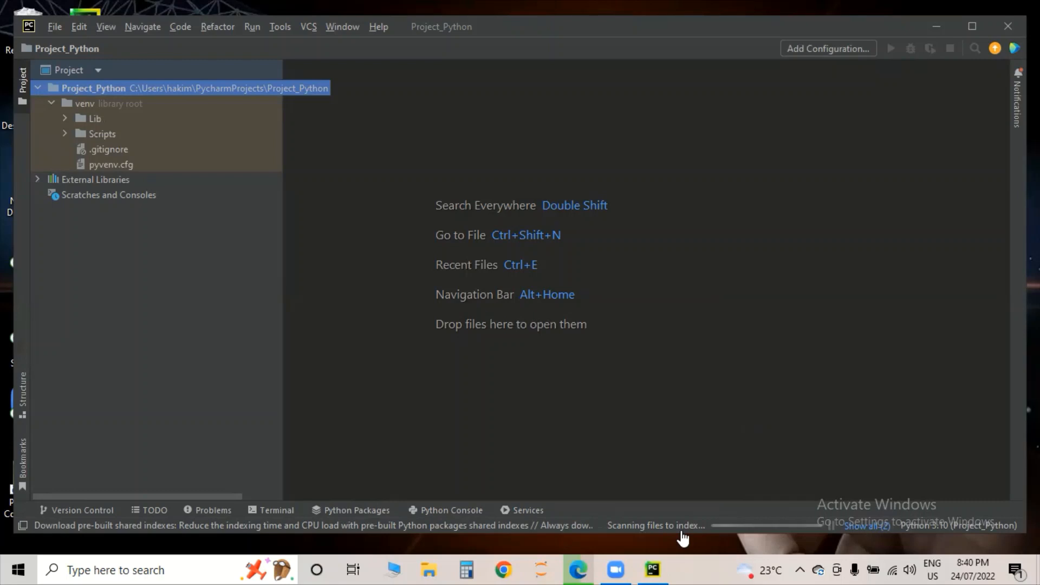
click(972, 27)
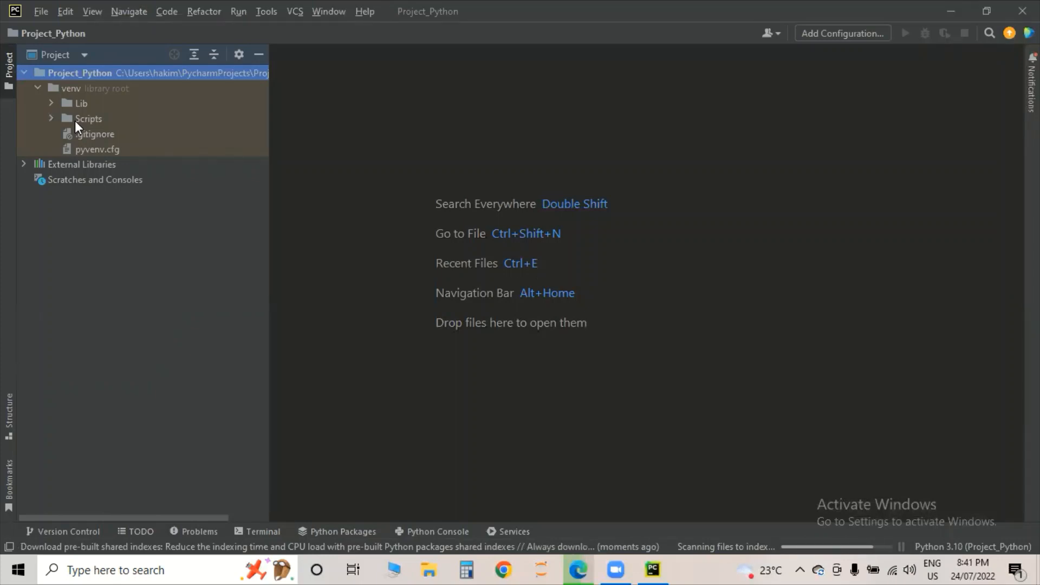
- In Settings > Appearance, enable the custom Segoe UI font at size 20 and apply it
click(40, 13)
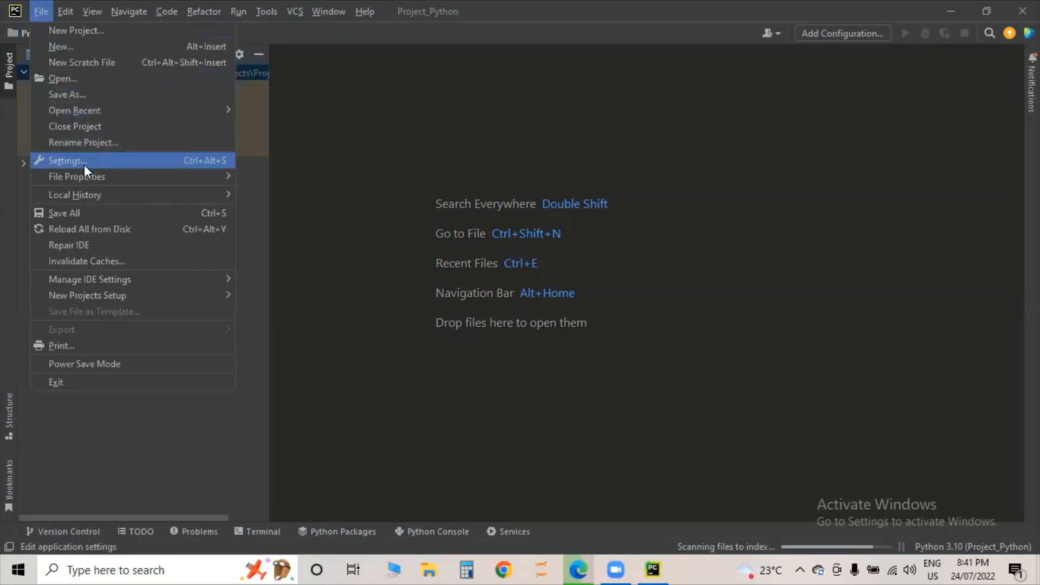
click(83, 165)
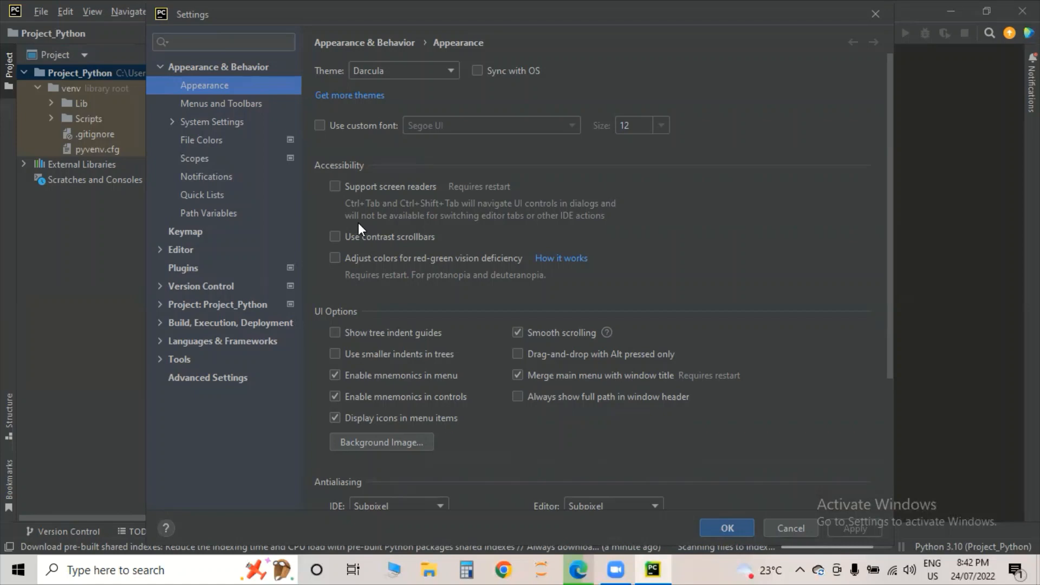
click(318, 125)
click(318, 125)
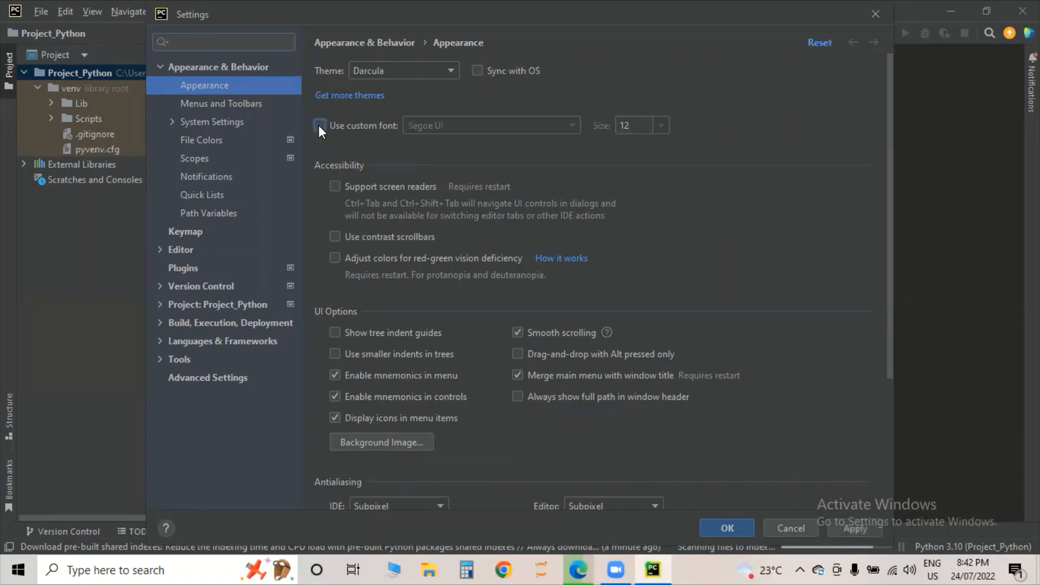
click(319, 125)
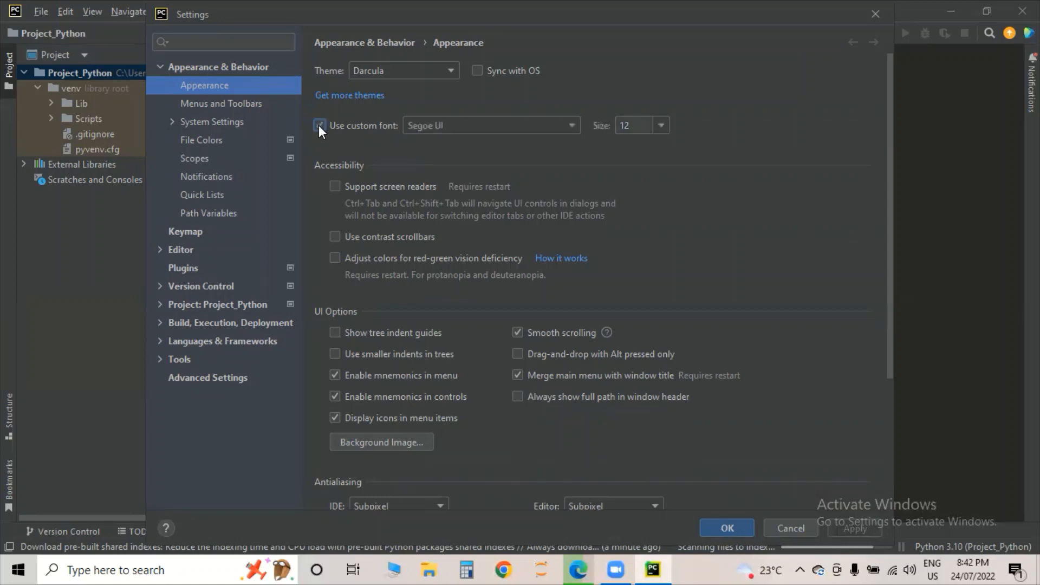
click(662, 125)
click(648, 191)
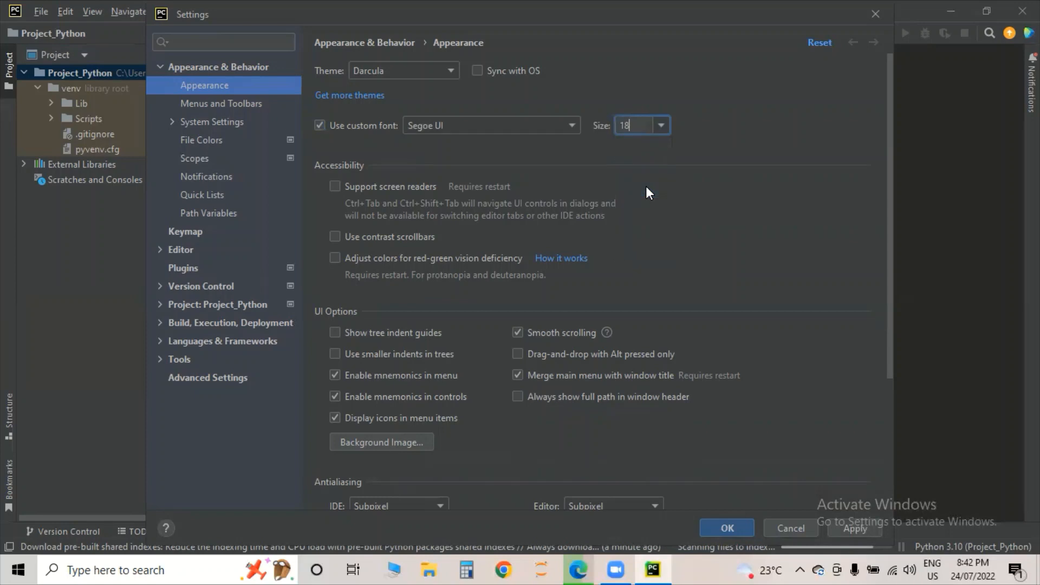
click(662, 125)
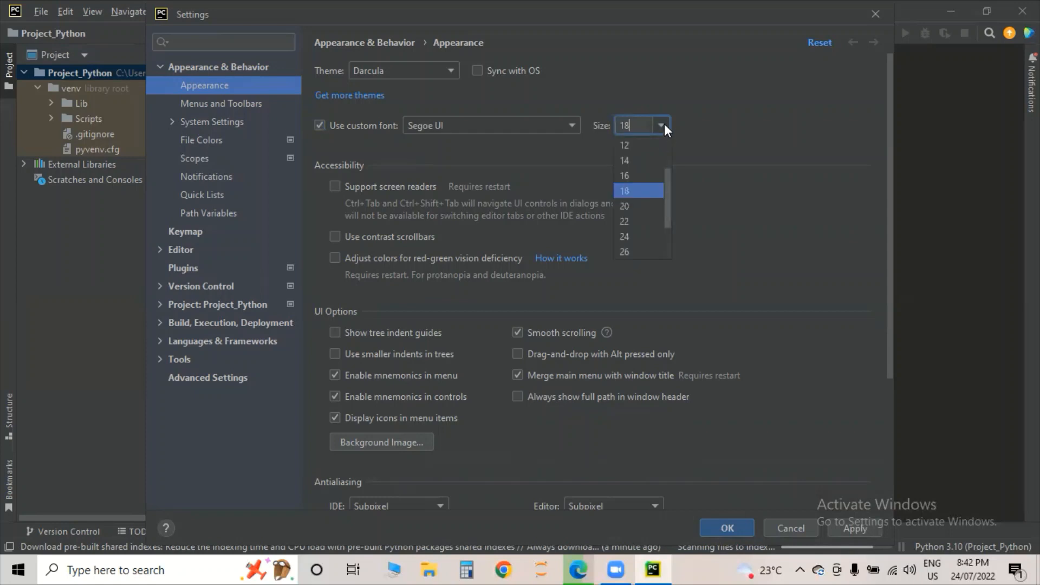
click(648, 206)
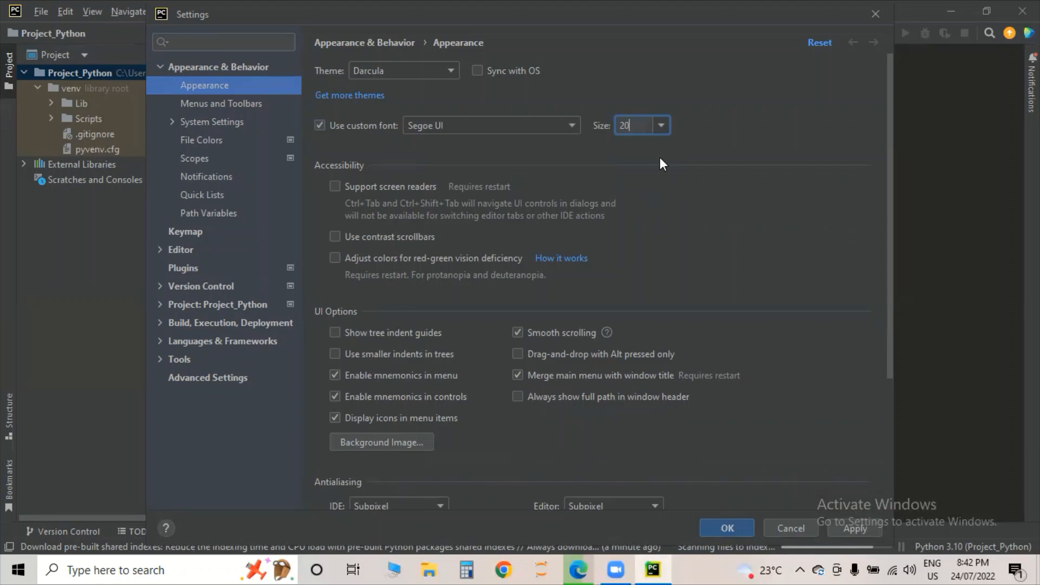
click(853, 528)
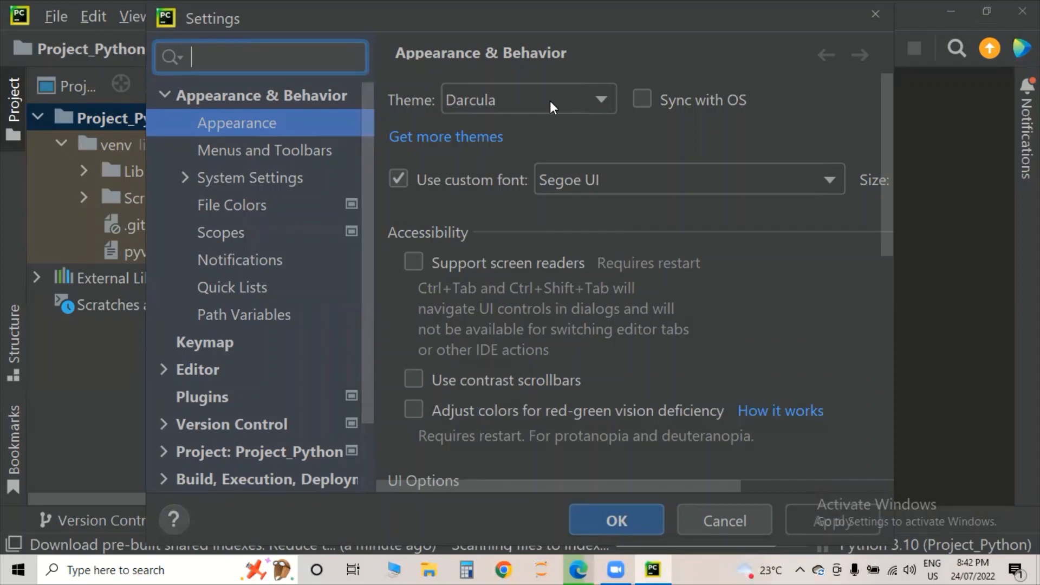
- Switch the theme to IntelliJ Light and close Settings with OK
click(598, 103)
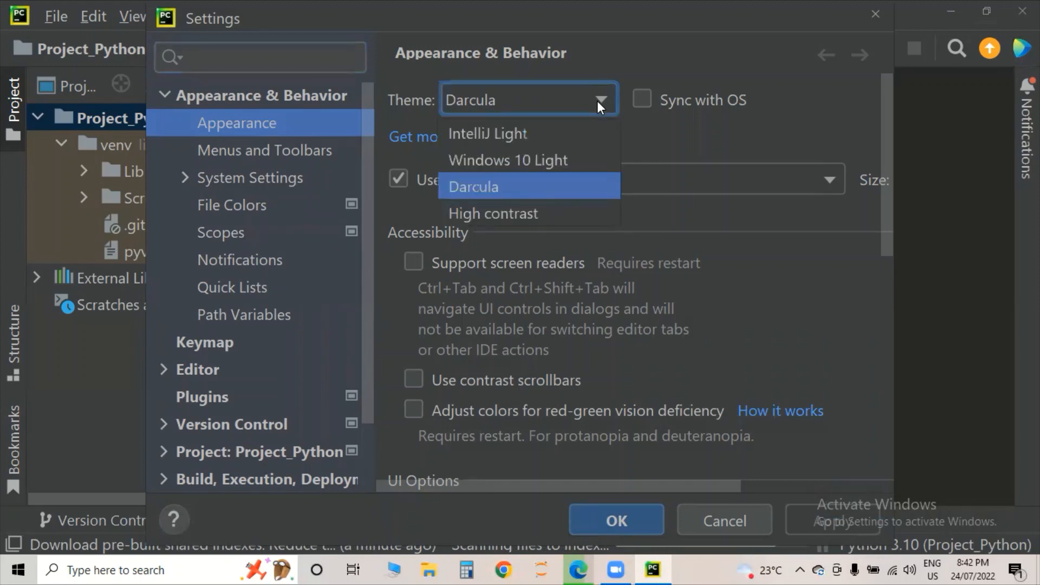
click(564, 136)
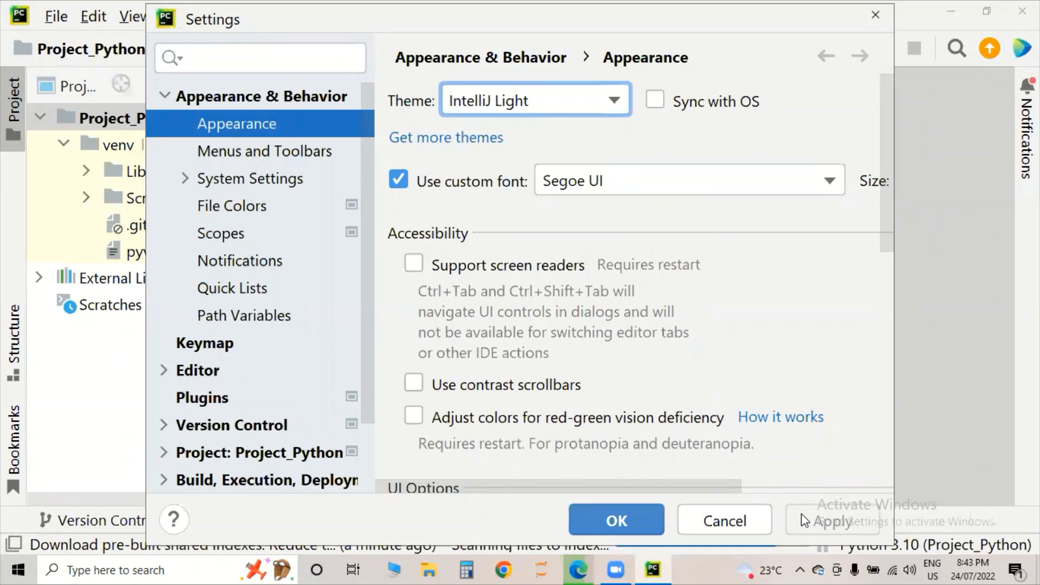
click(632, 521)
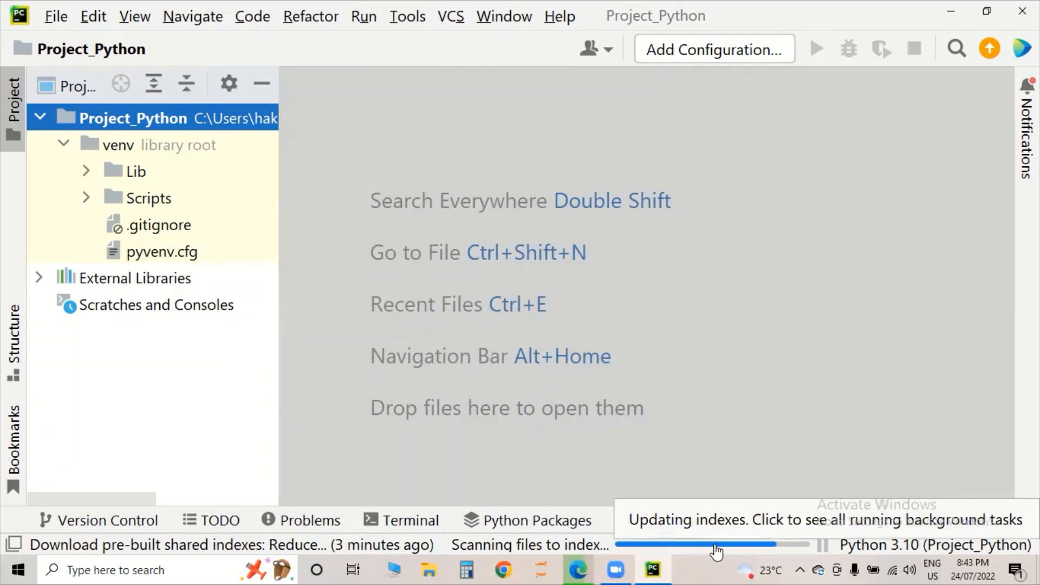
- Create a new Python file named sample in the Project_Python folder
right_click(108, 118)
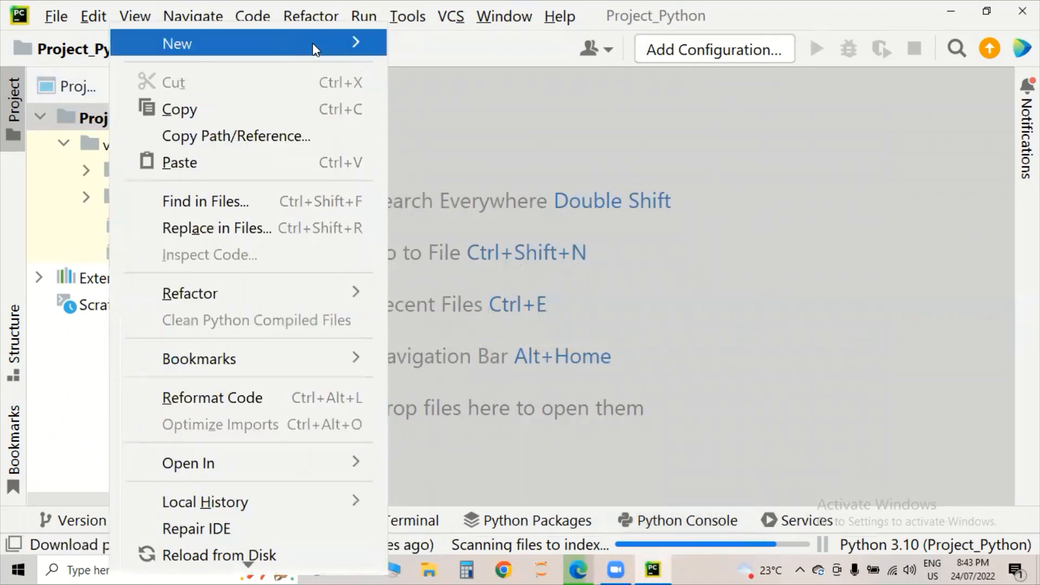
mouse_move(314, 49)
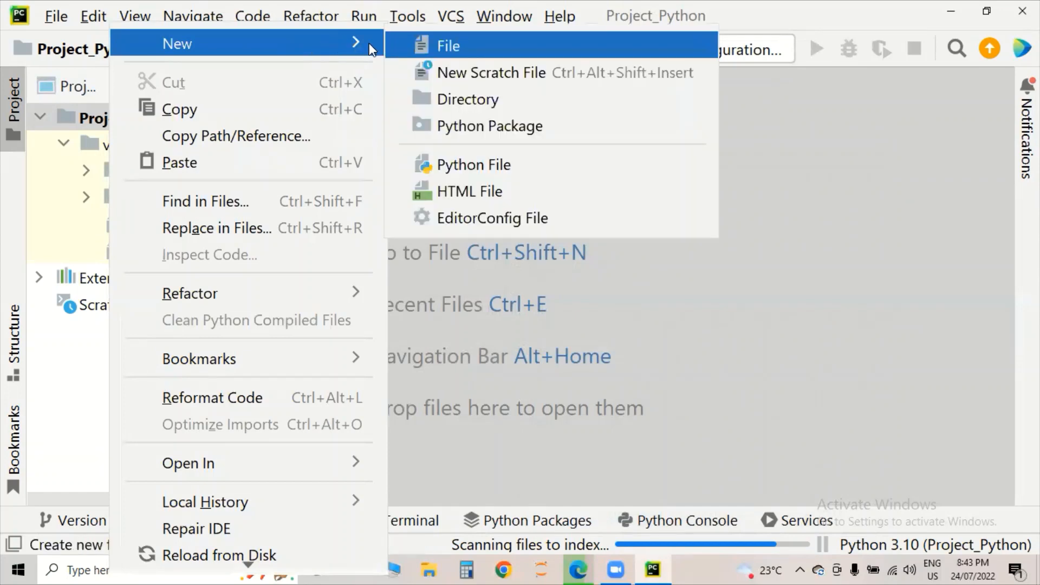
click(475, 166)
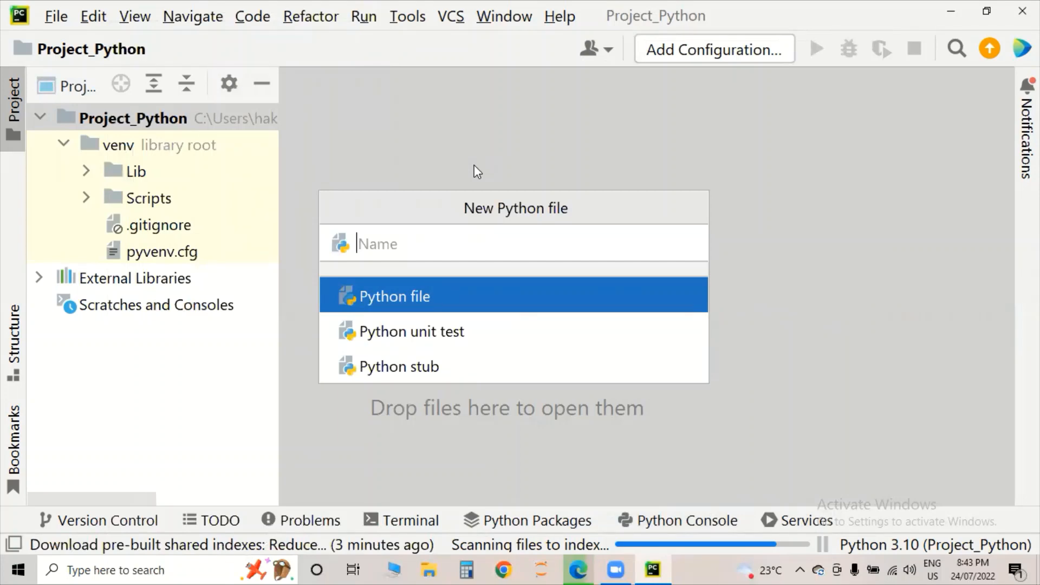
text(sample)
key(Return)
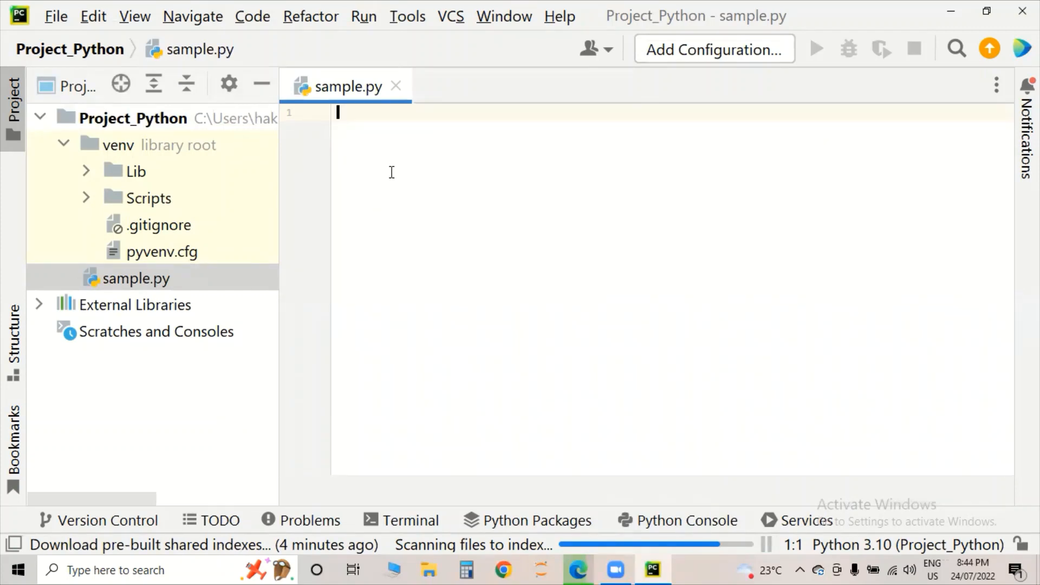
- Type print('Hello welcome to Python') on line 1 of sample.py
text(pr)
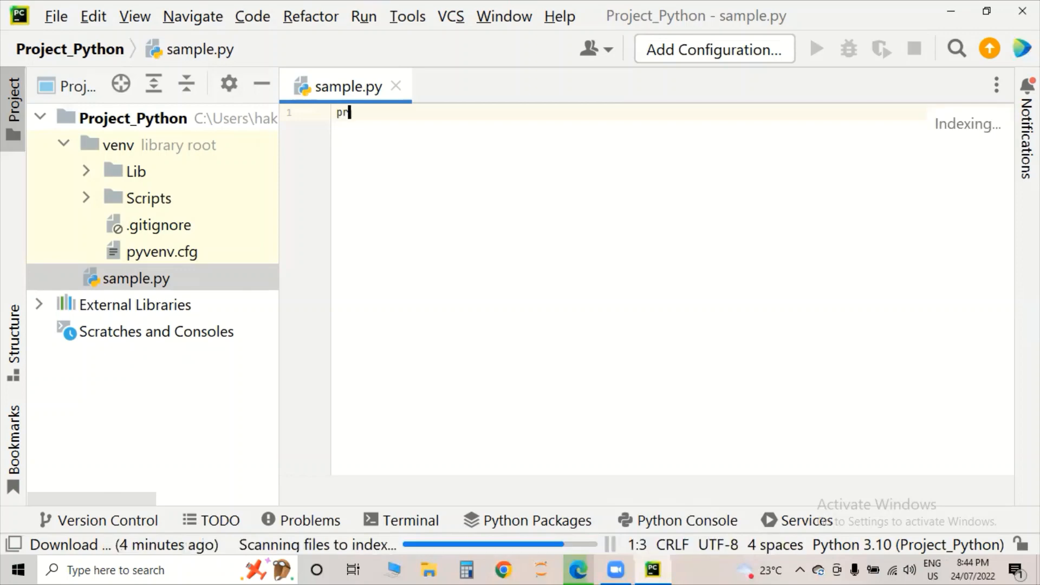
text(int)
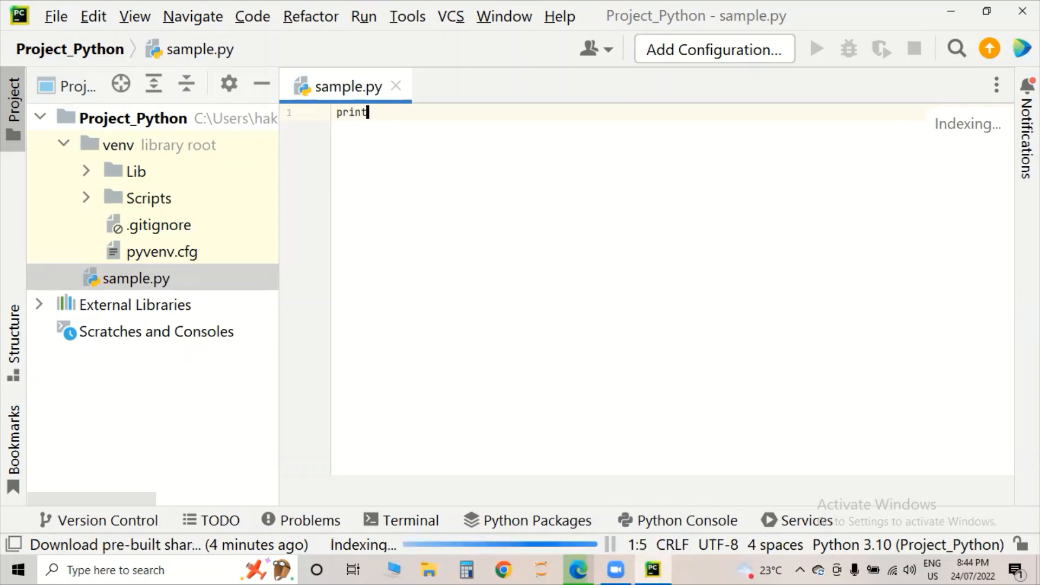
text(()
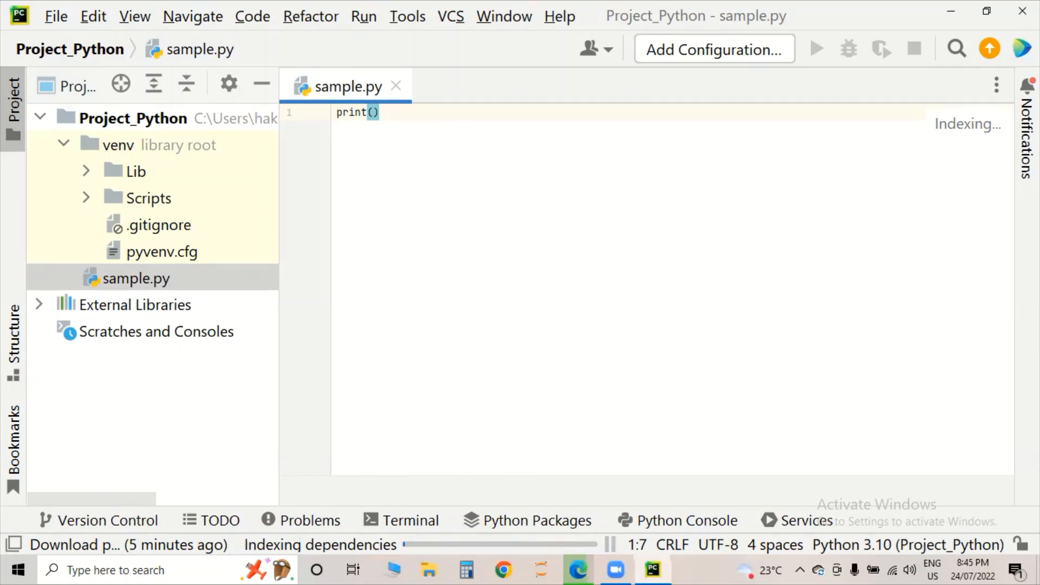
text('Hello welcome to)
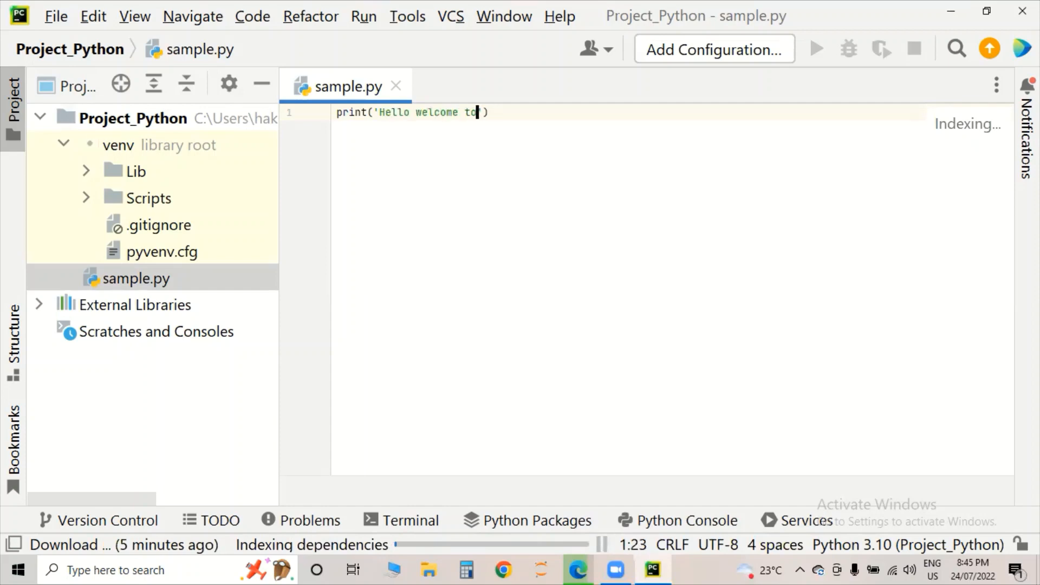
text( Python)
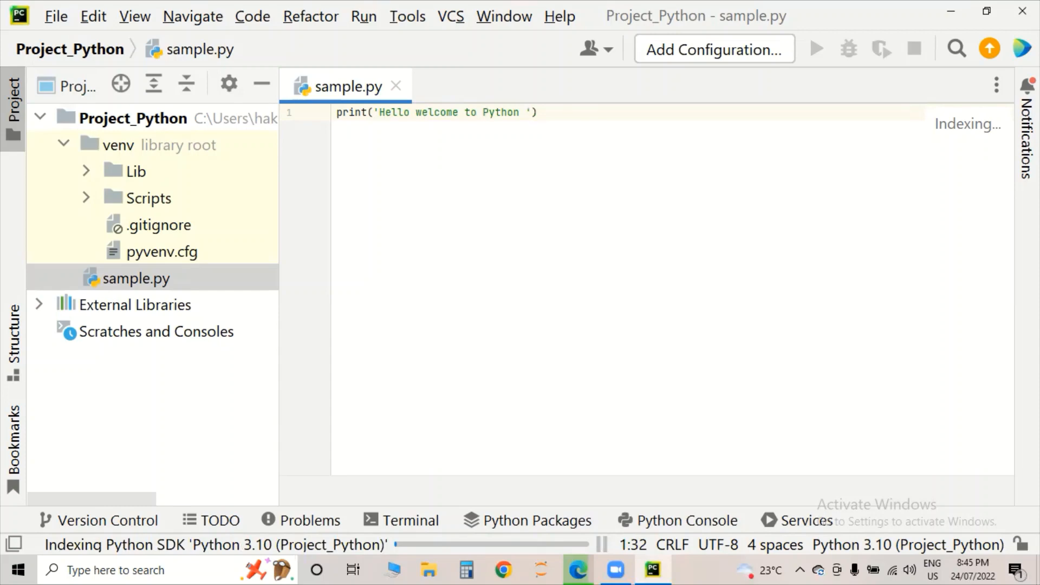
key(BackSpace)
- Add the lines x = 100 and y = 200 below the greeting
click(549, 113)
key(Return)
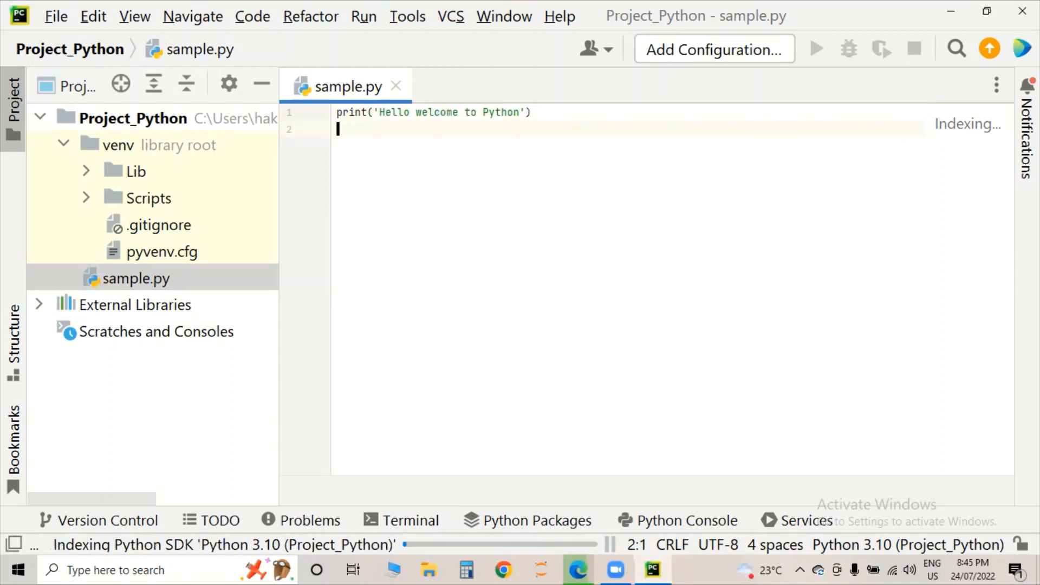
text(x = 100)
key(Return)
text(y =-)
key(BackSpace)
key(BackSpace)
text(200)
key(Return)
- Add print('Addition is:',x + y) on line 4, correcting the mistyped variable names
text(print(')
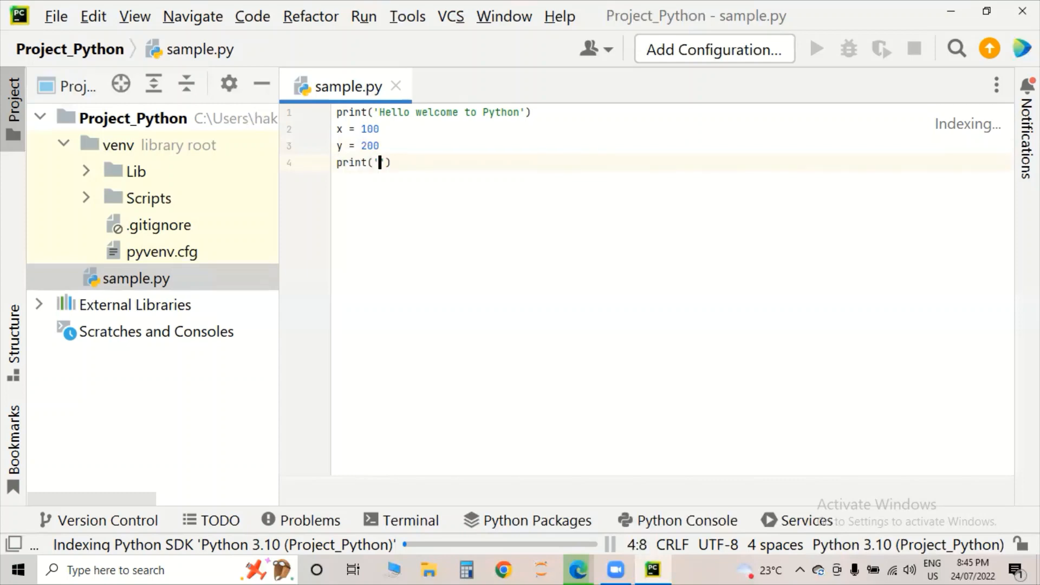
text(Addition is)
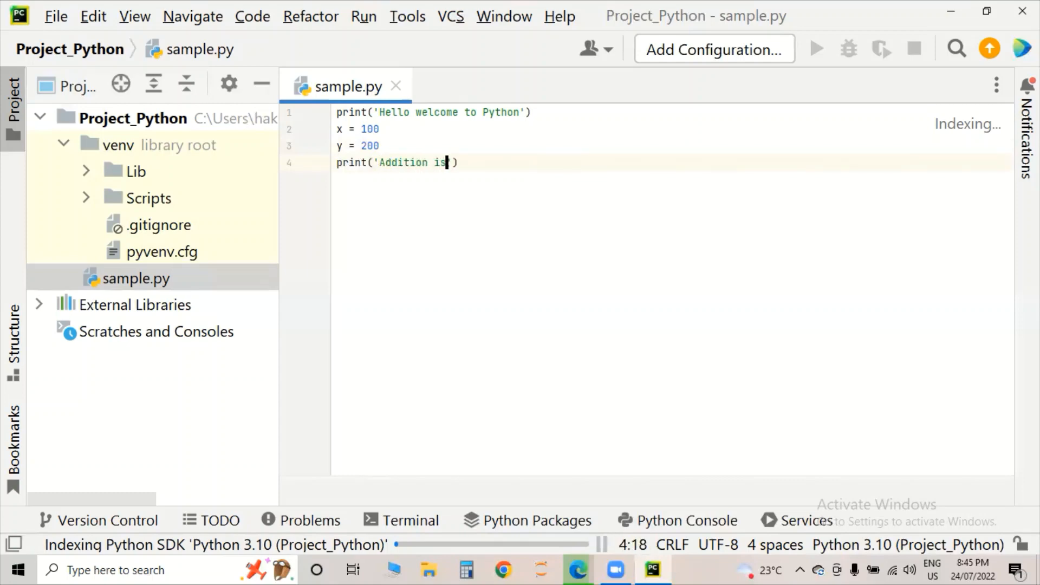
text(:')
text(,a)
text( +)
key(Left)
key(Left)
key(BackSpace)
text(x)
key(Right)
key(Right)
key(Right)
key(Left)
text(Y)
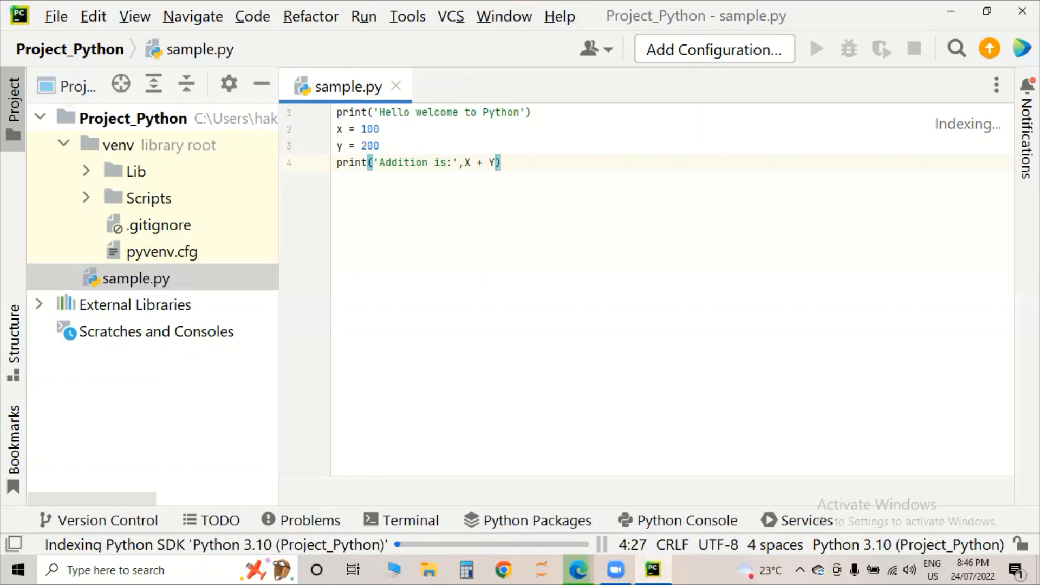
key(Left)
key(Left)
key(Left)
key(Left)
key(BackSpace)
text(x)
key(Right)
key(Right)
key(Right)
key(Delete)
text(y)
key(Right)
- Select all four lines of code in sample.py, then clear the selection
click(456, 176)
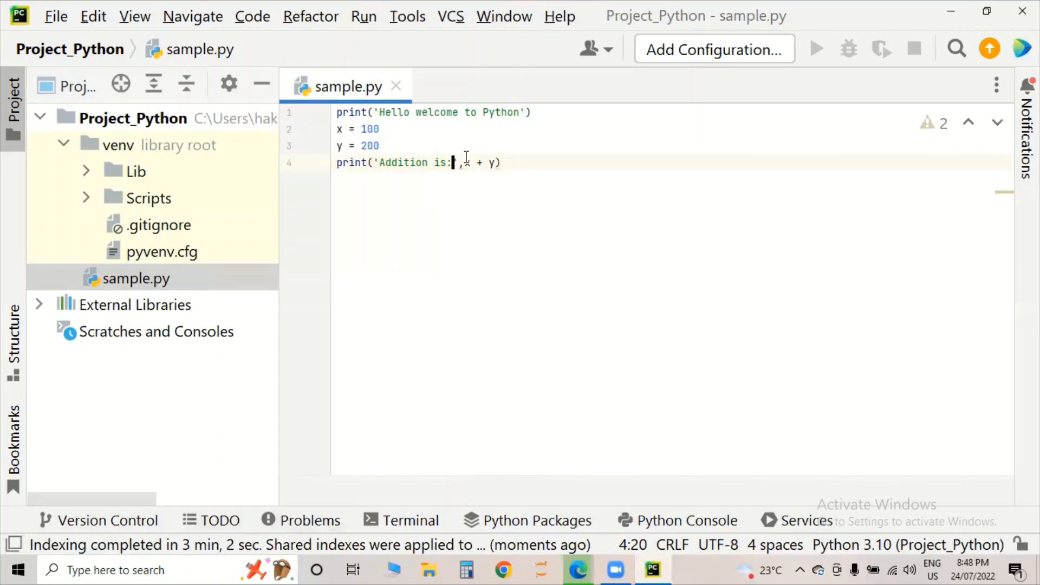
click(525, 158)
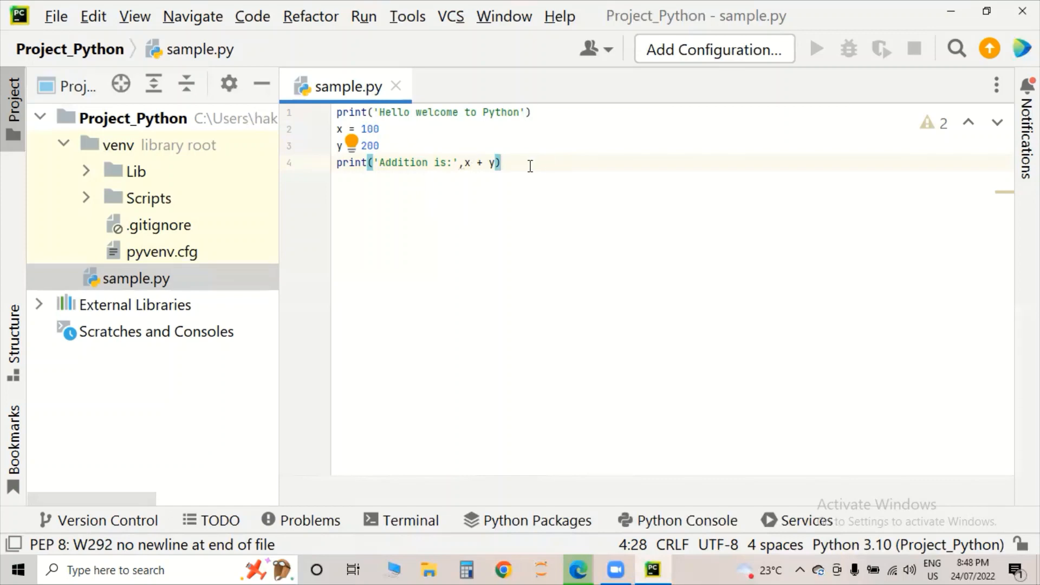
drag(529, 162, 325, 113)
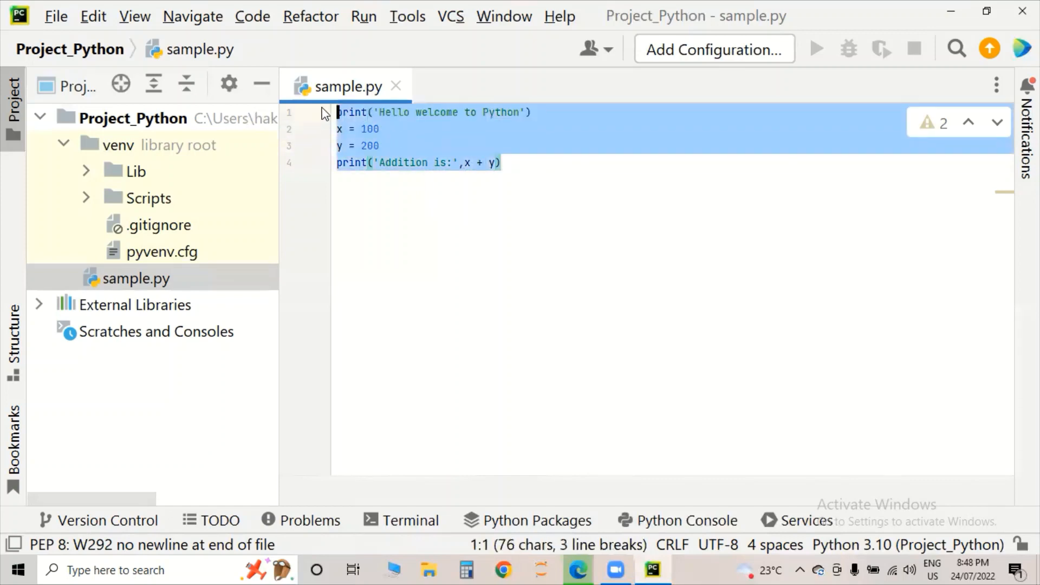
click(421, 185)
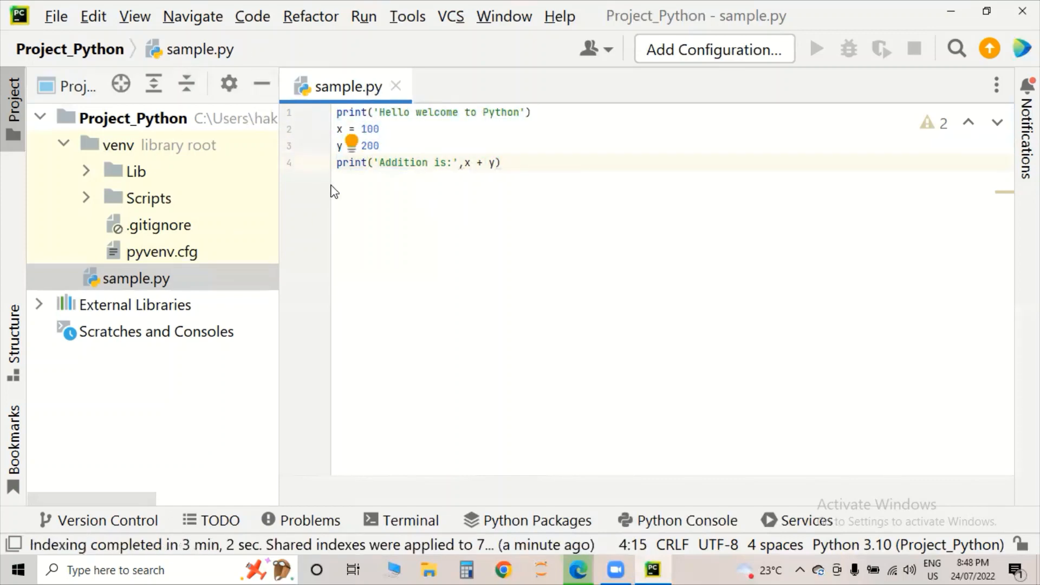
- Change the editor font size from 13.0 to 18 in Settings > Editor > Font, and apply it
click(56, 16)
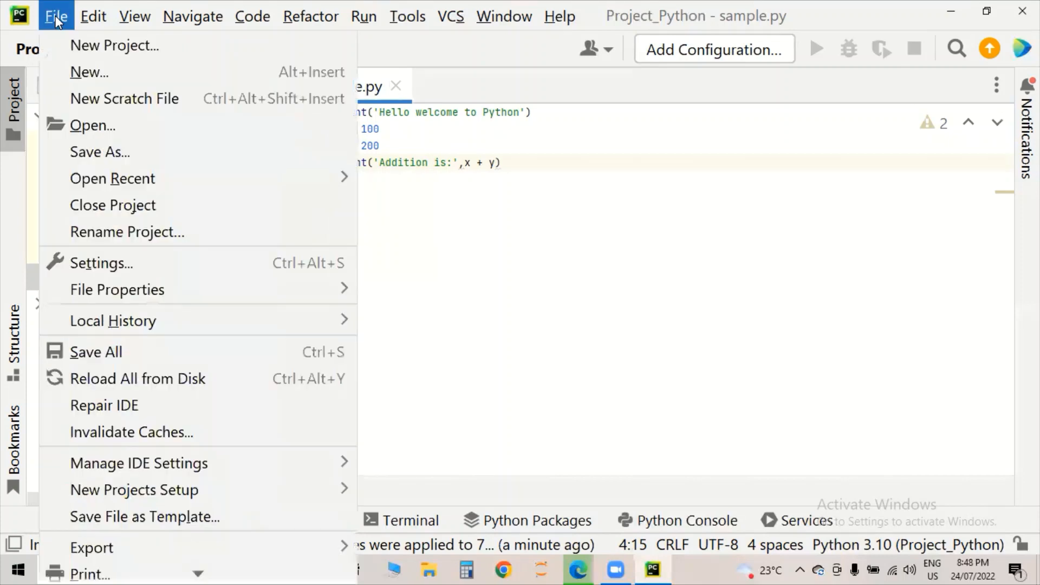
click(97, 264)
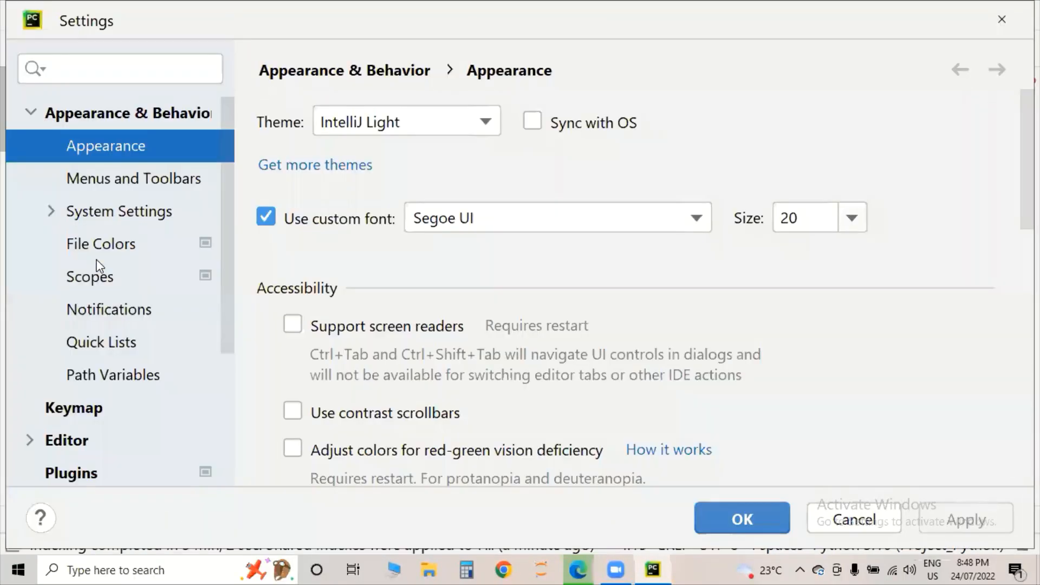
scroll(229, 214, down, 5)
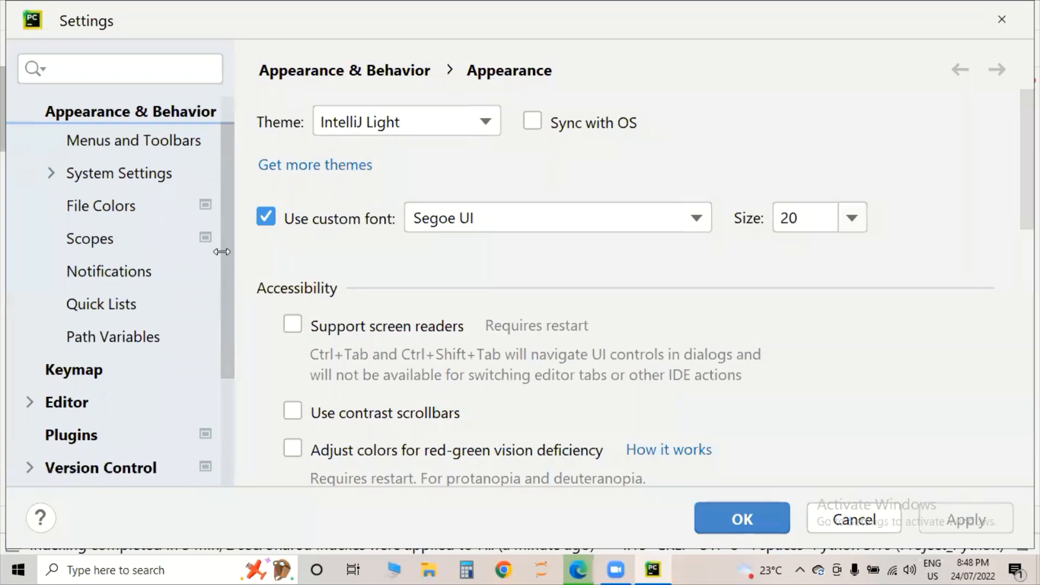
click(78, 290)
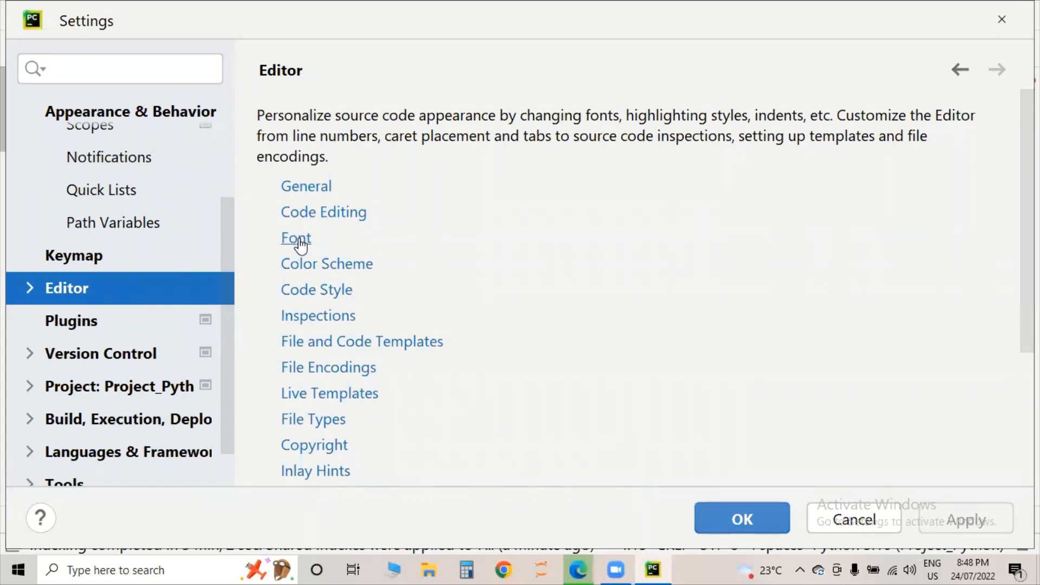
click(296, 239)
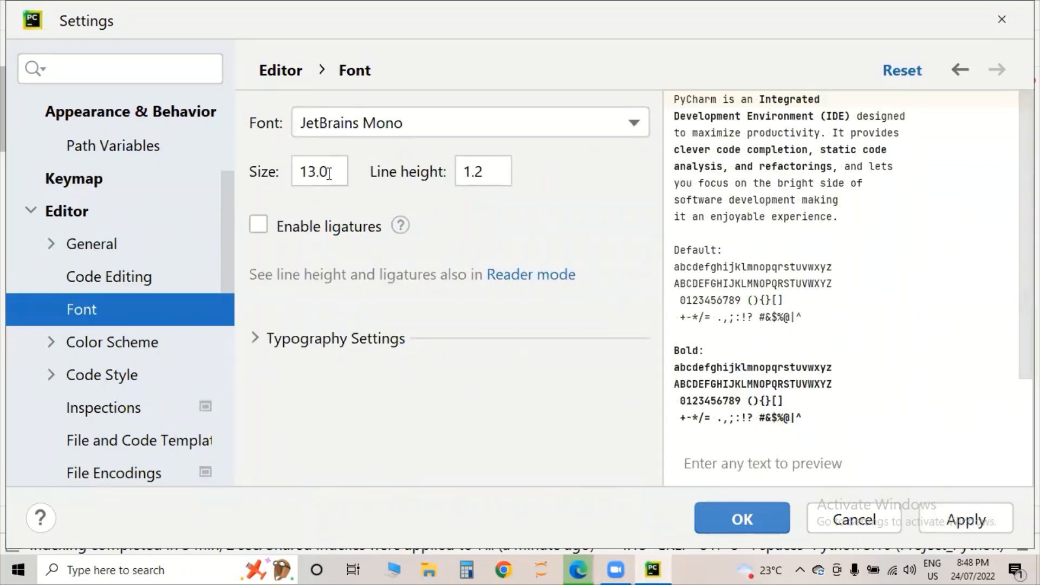
drag(329, 175, 293, 174)
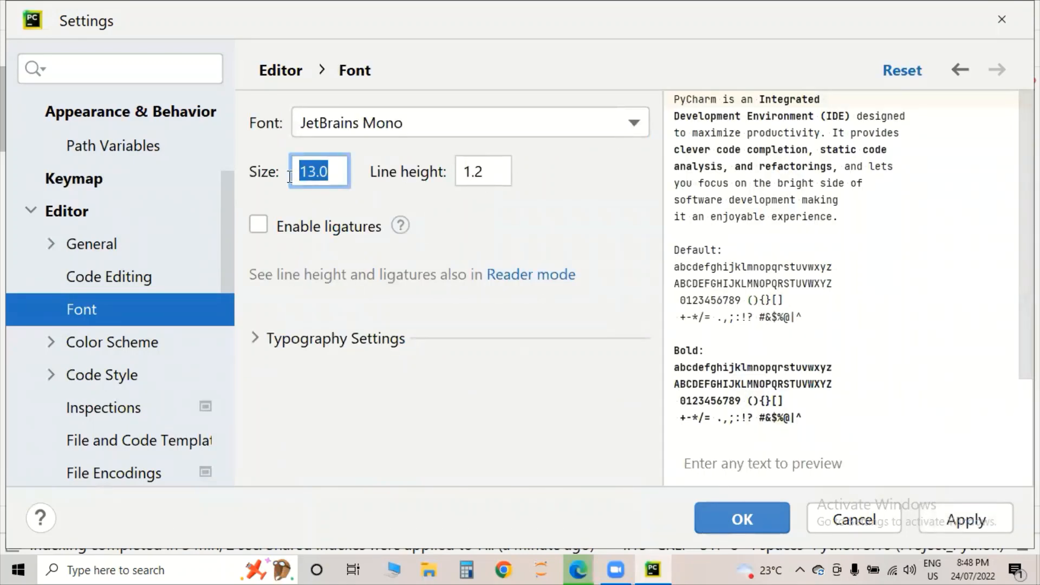
text(18)
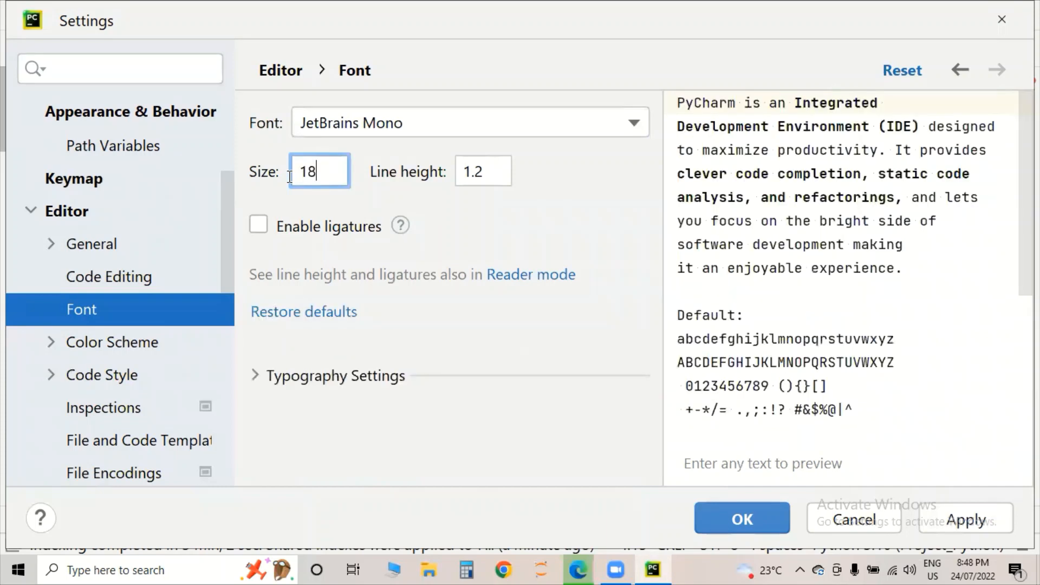
click(965, 521)
click(771, 515)
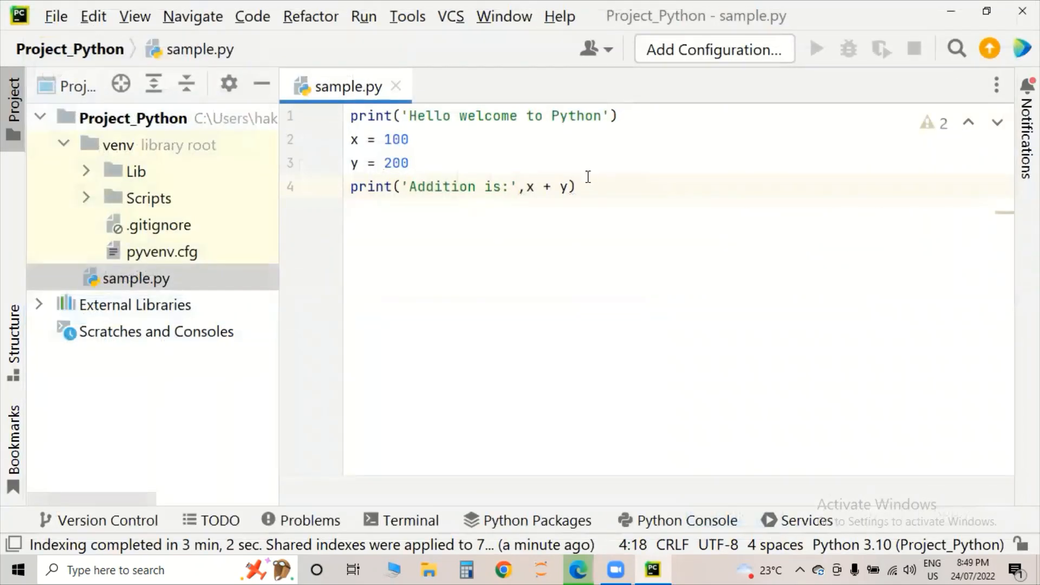
- Add an empty fifth line after line 4 and preview completion suggestions for 'p' and 'a'
drag(582, 186, 349, 116)
click(445, 238)
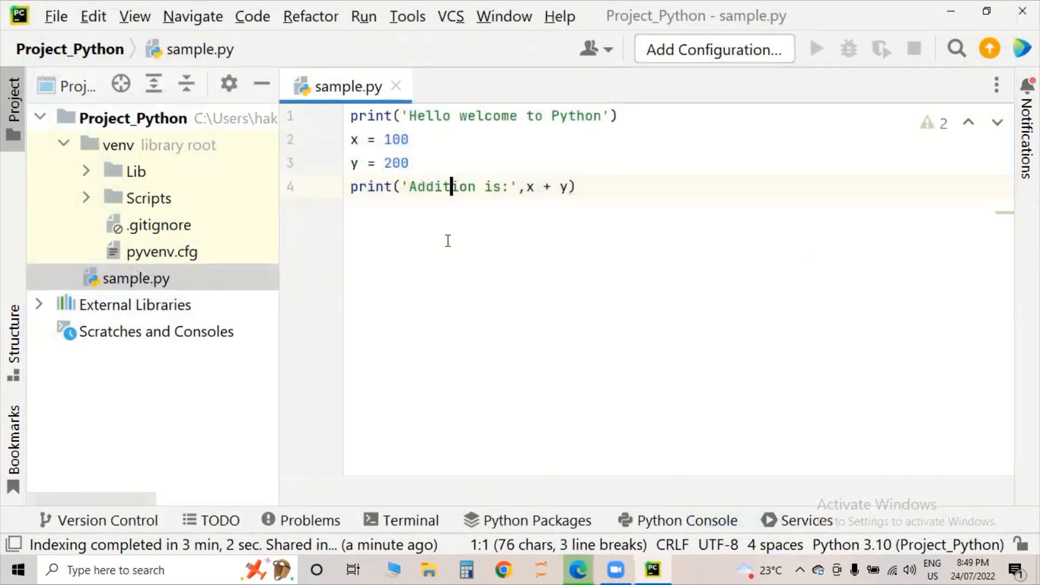
click(613, 187)
key(Return)
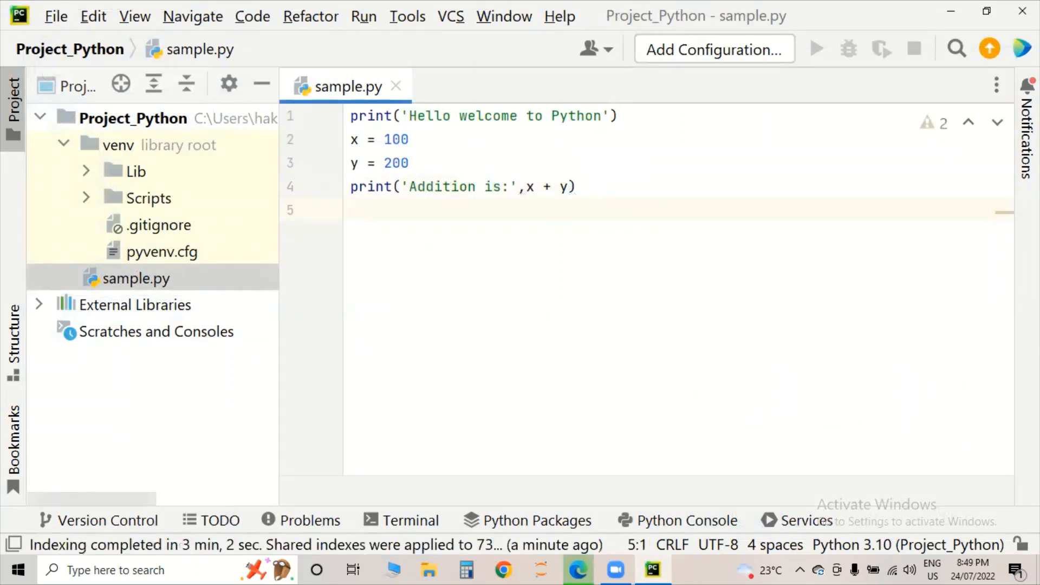
text(p)
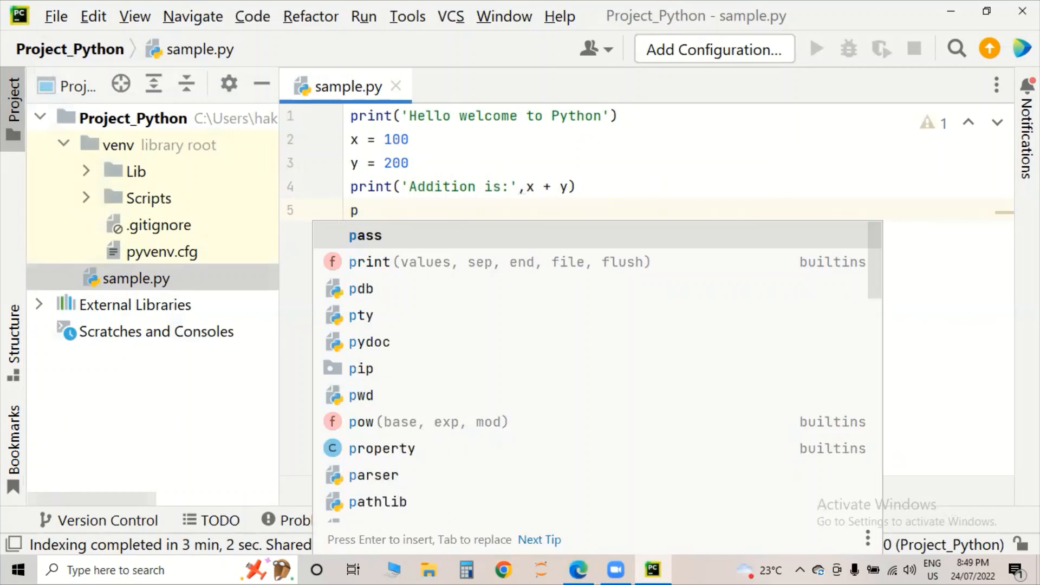
key(BackSpace)
text(a)
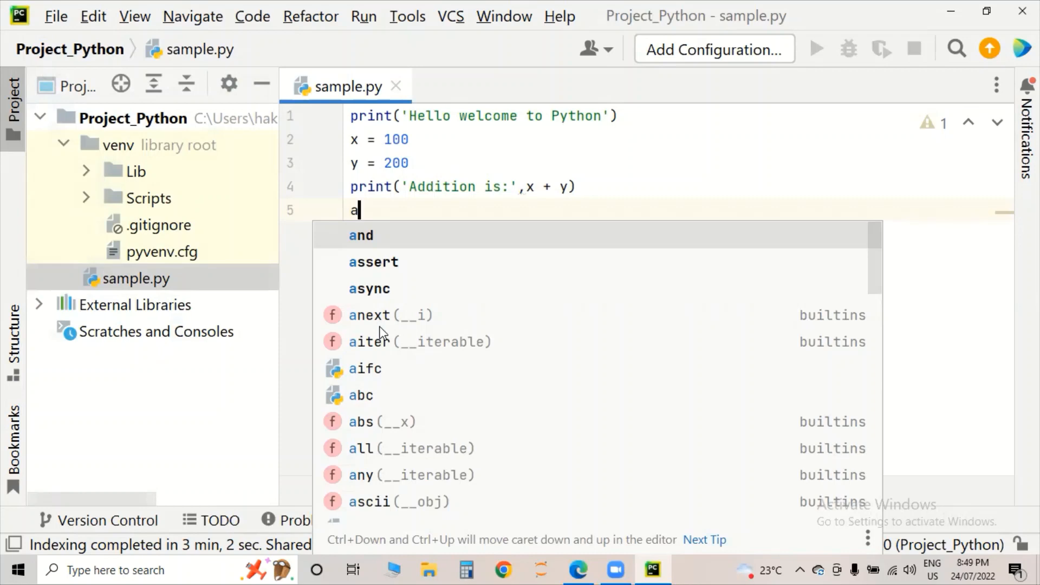
key(BackSpace)
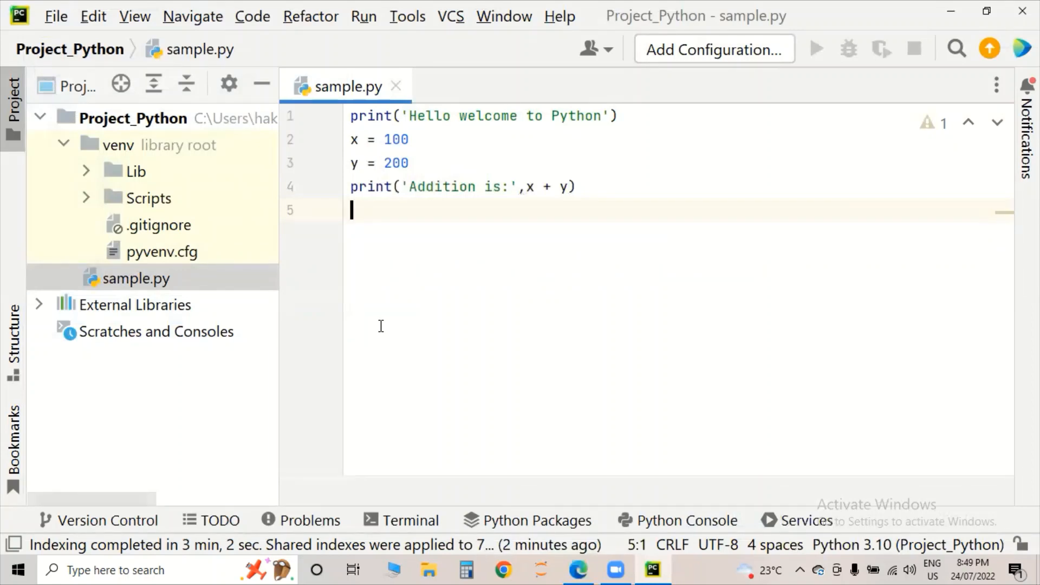
- Browse list and string method suggestions for '[].' and "''.", then delete the test text
text([])
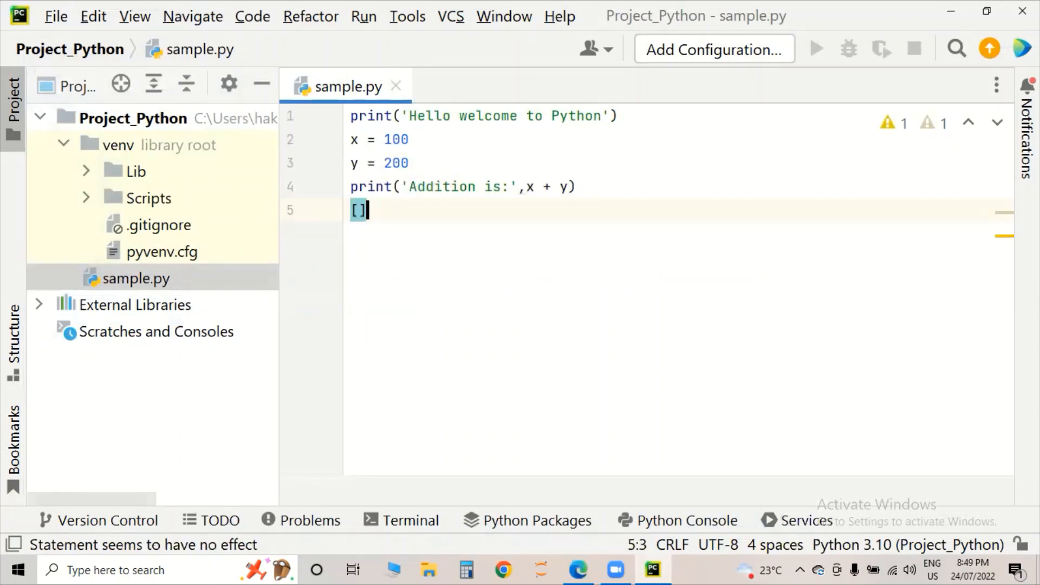
text(.)
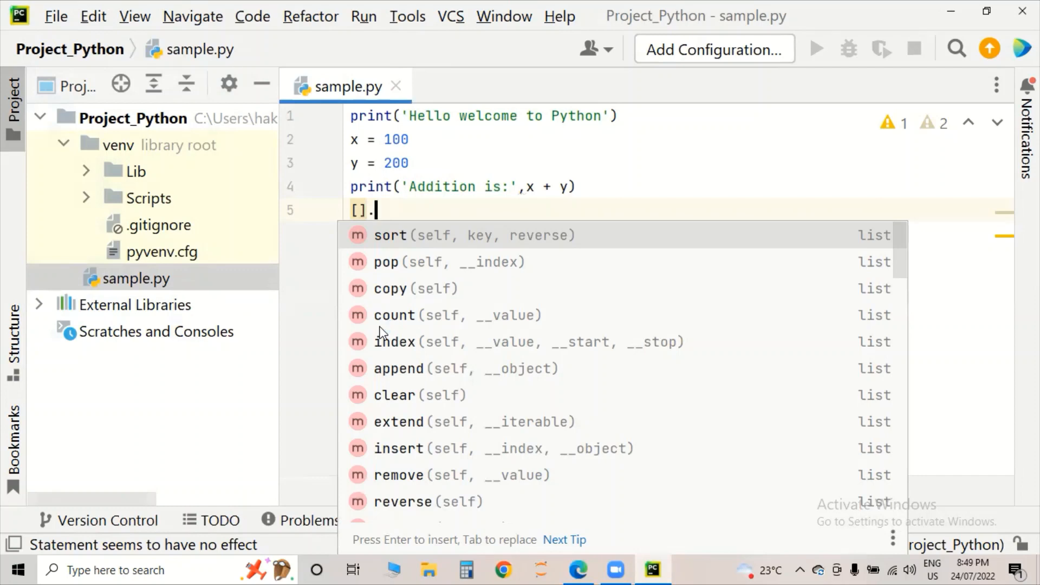
key(Up)
key(Up)
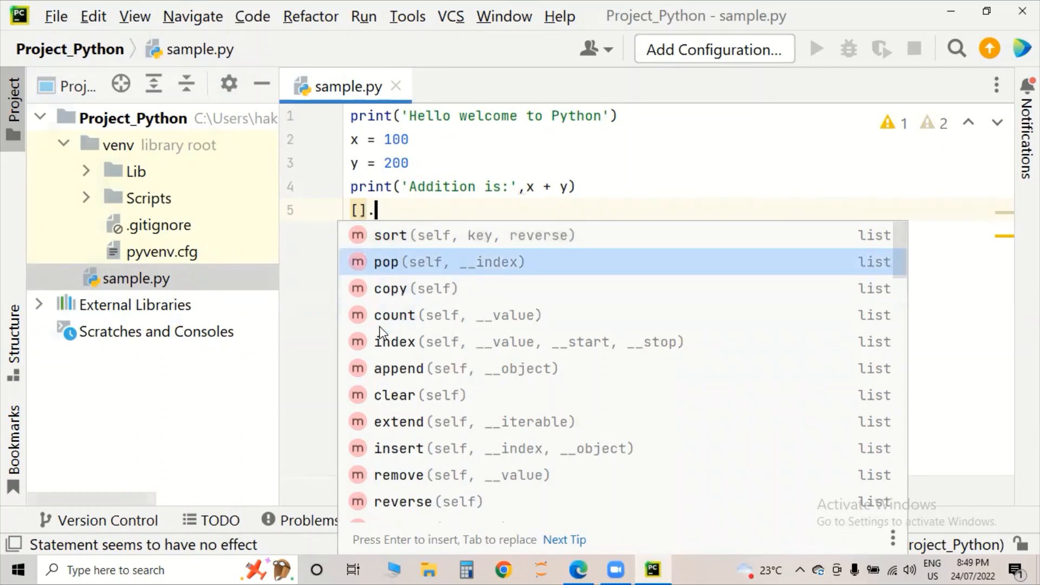
key(BackSpace)
key(BackSpace)
key(BackSpace)
text(''.)
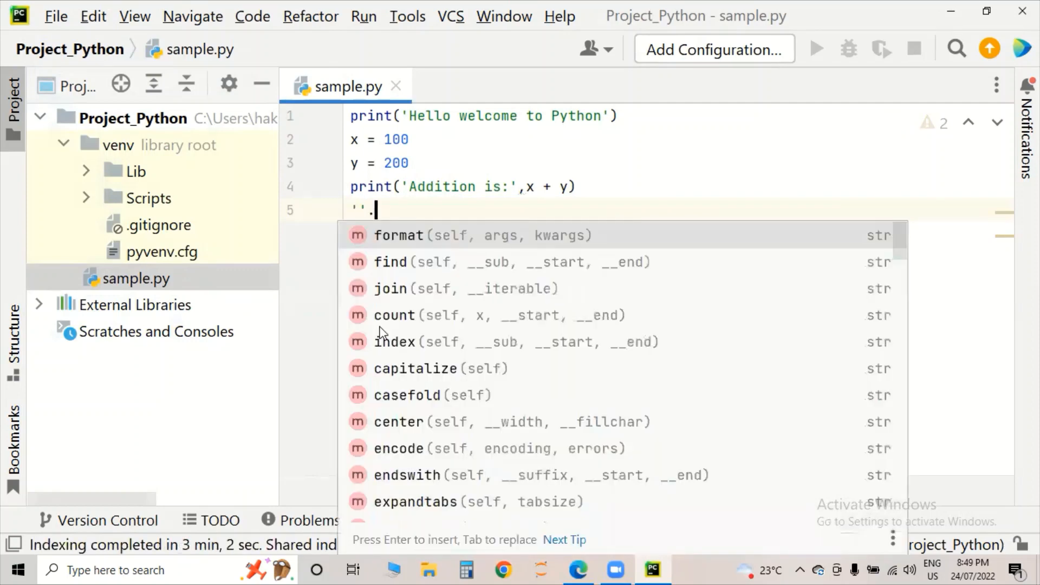
key(Down)
key(Down)
key(Down)
key(Down)
key(Down)
key(Down)
key(Down)
key(Down)
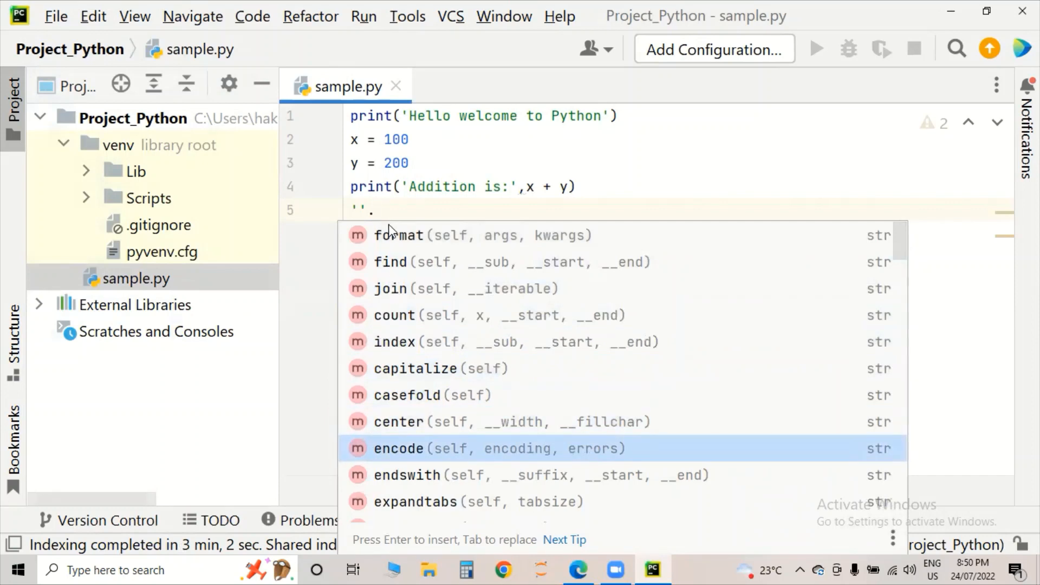
drag(385, 214, 351, 212)
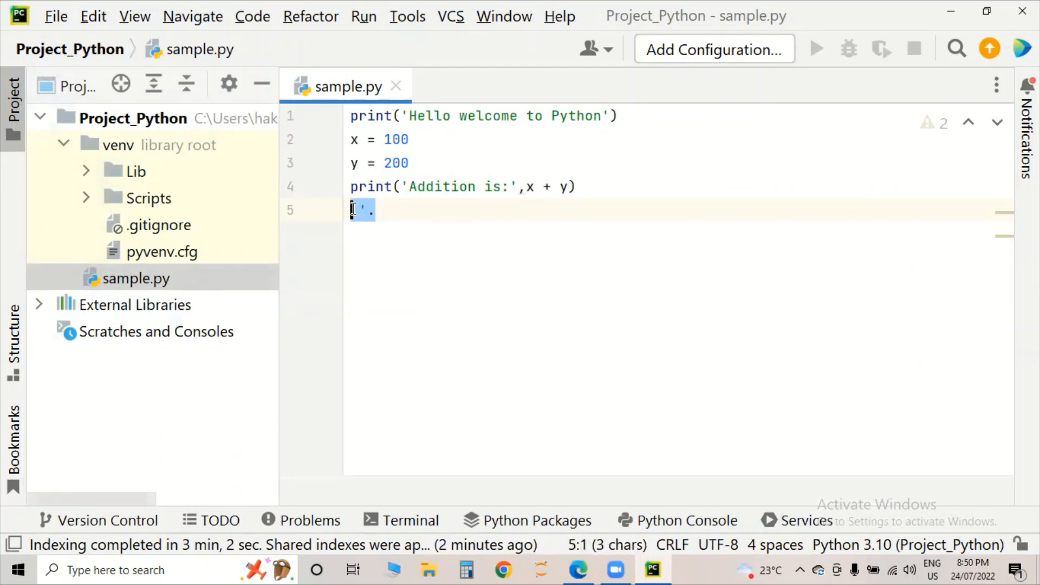
key(BackSpace)
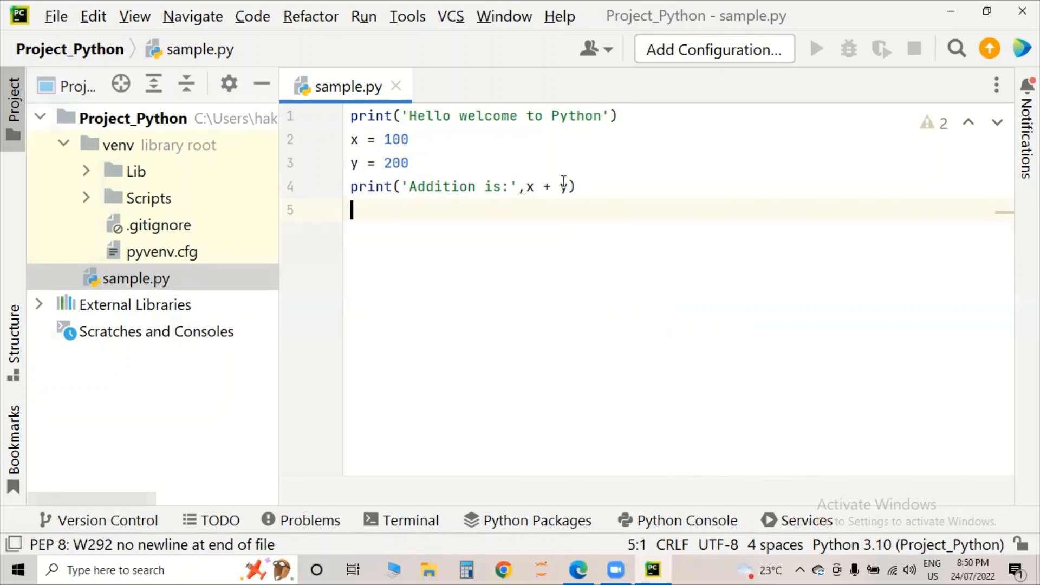
click(629, 186)
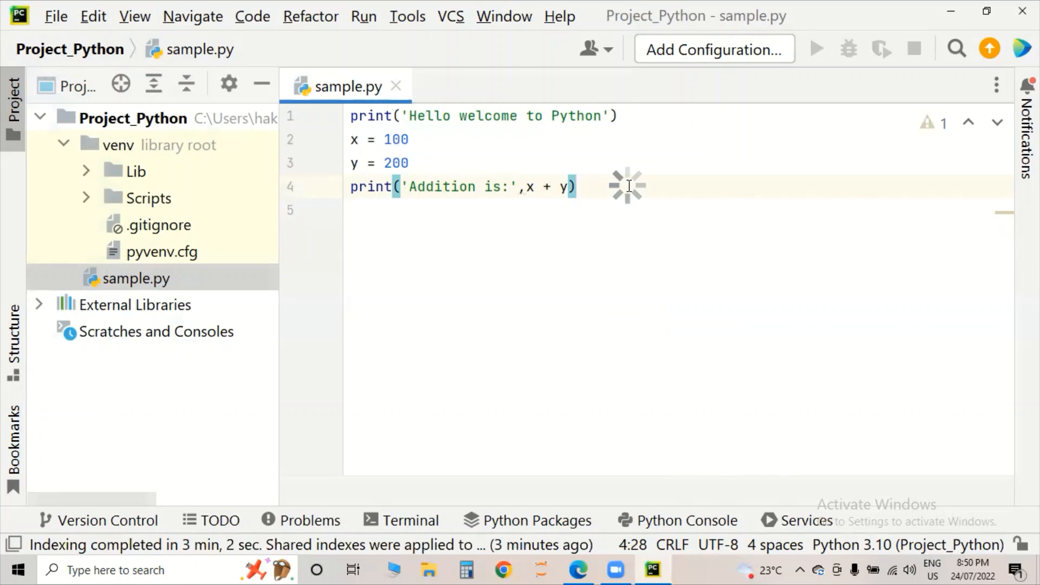
- Run sample.py and select its output: 'Hello welcome to Python' and 'Addition is: 300'
right_click(629, 187)
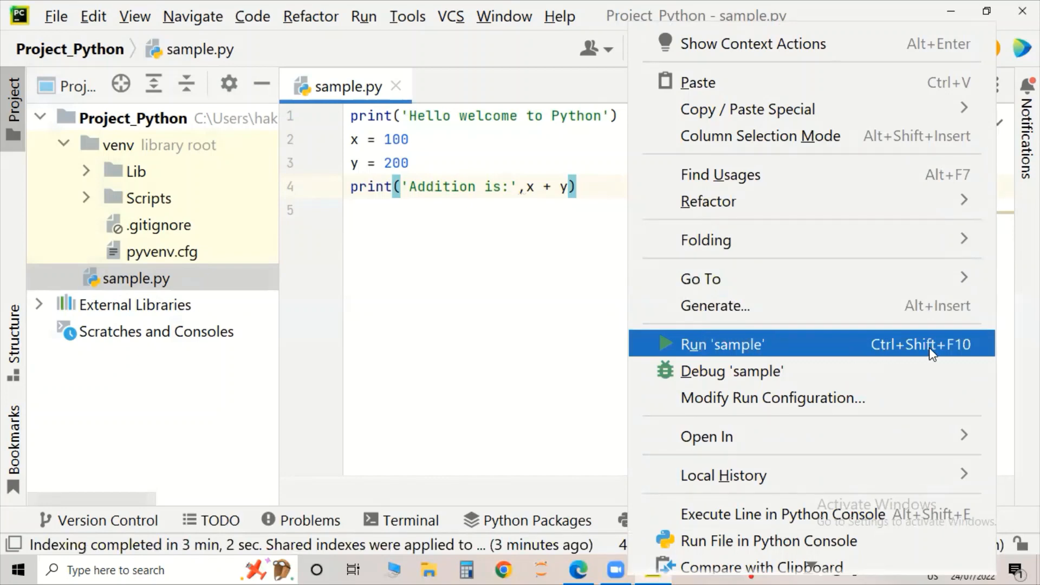
click(758, 345)
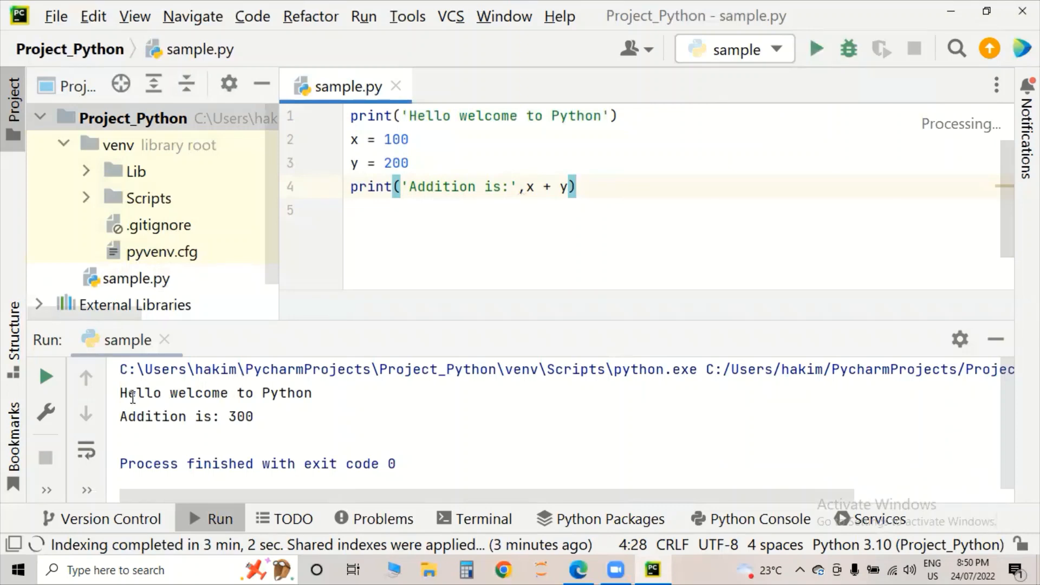
drag(122, 392, 311, 415)
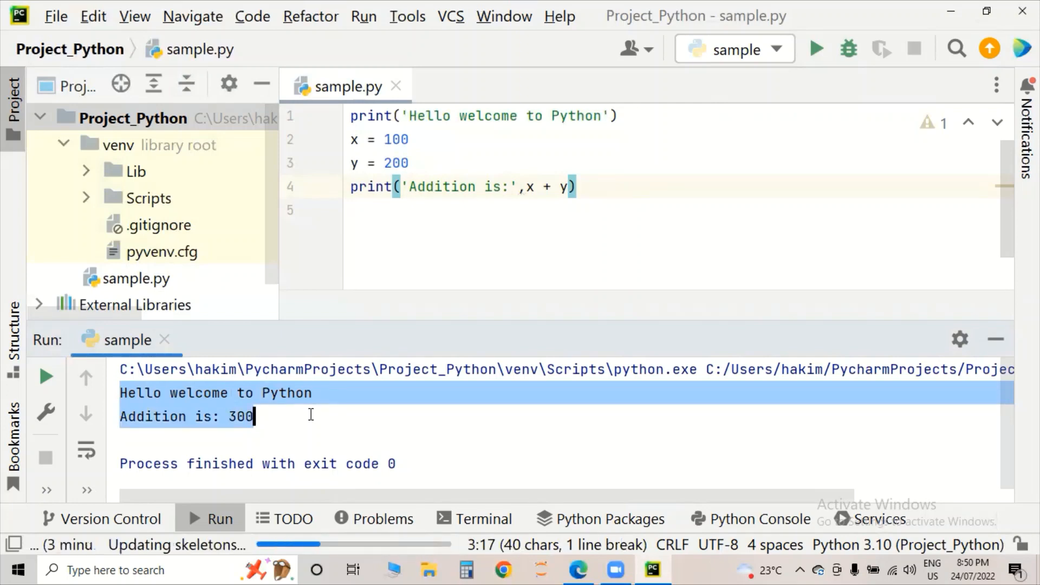
click(476, 186)
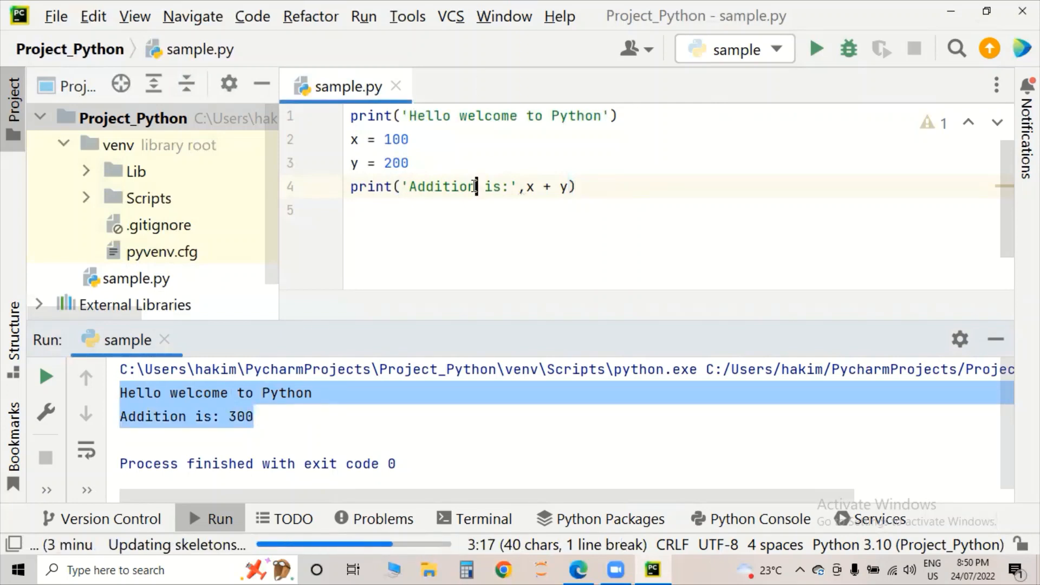
click(538, 206)
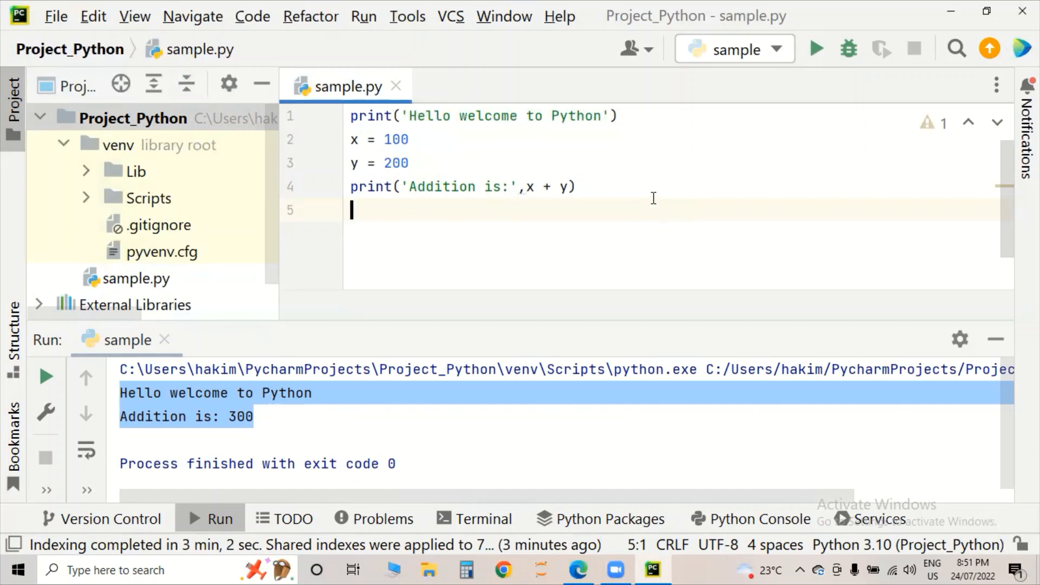
- Run sample.py again from the editor's right-click menu with Run 'sample'
right_click(653, 201)
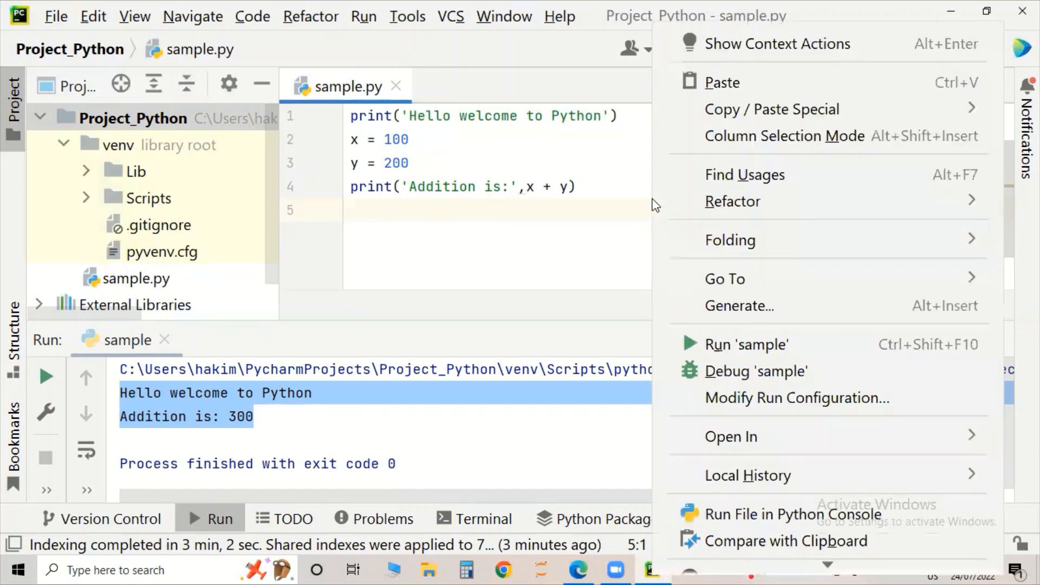
click(719, 344)
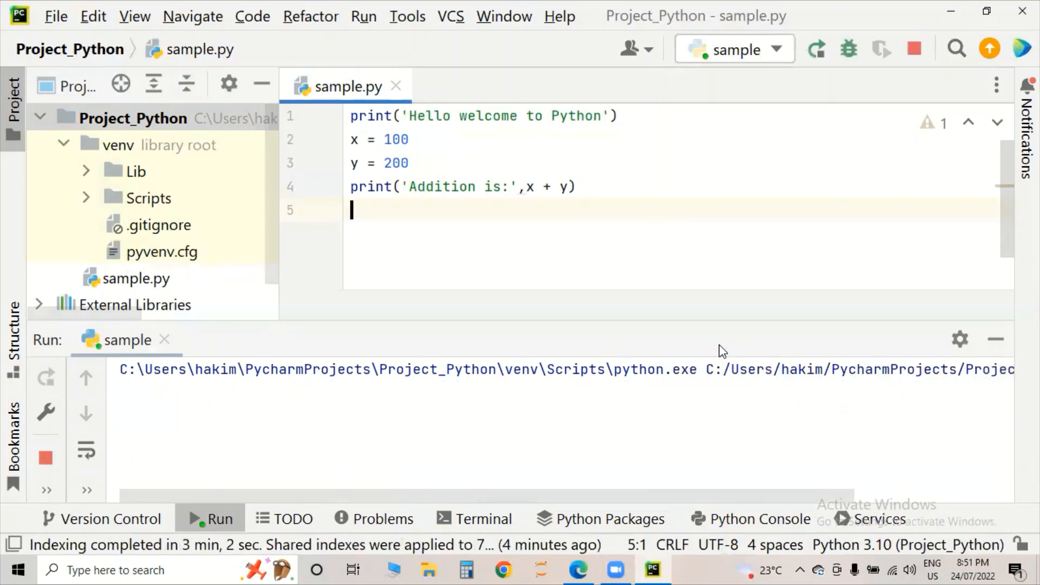